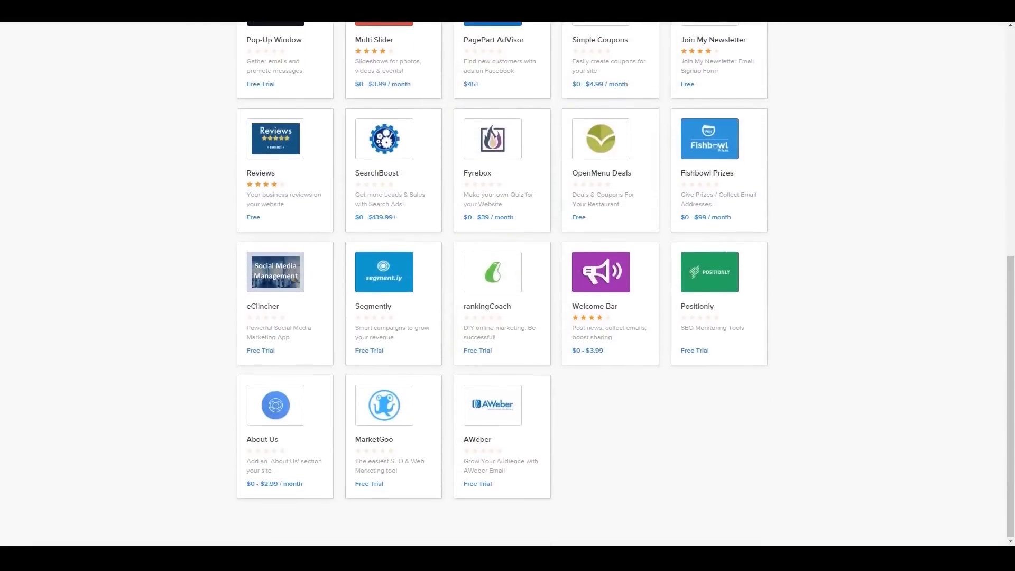
# - Scroll the App Center back to the All Categories view with the Marketing and Tools rows
pyautogui.scroll(8, 508, 285)
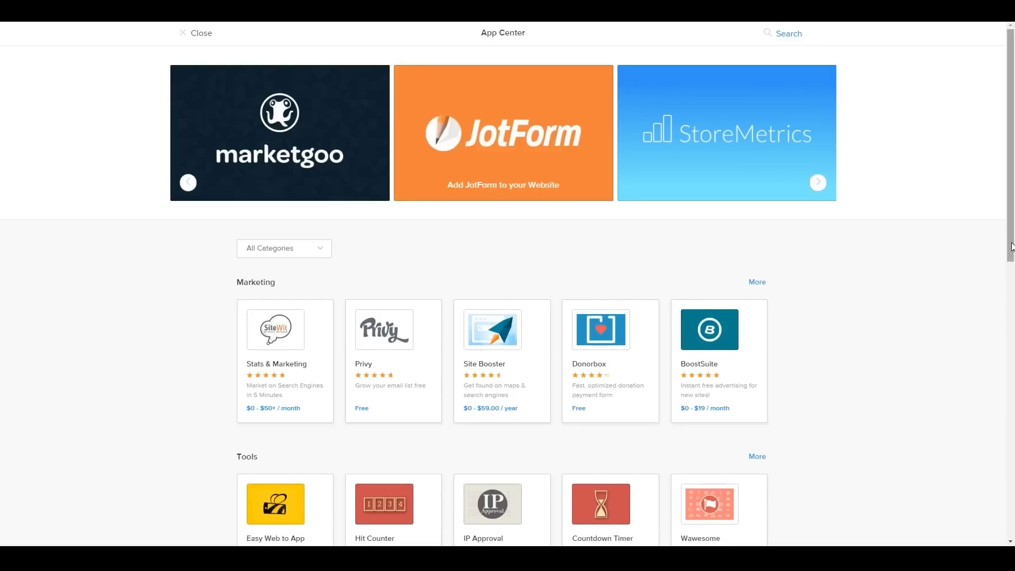
pyautogui.moveTo(1012, 246); pyautogui.dragTo(1007, 524)
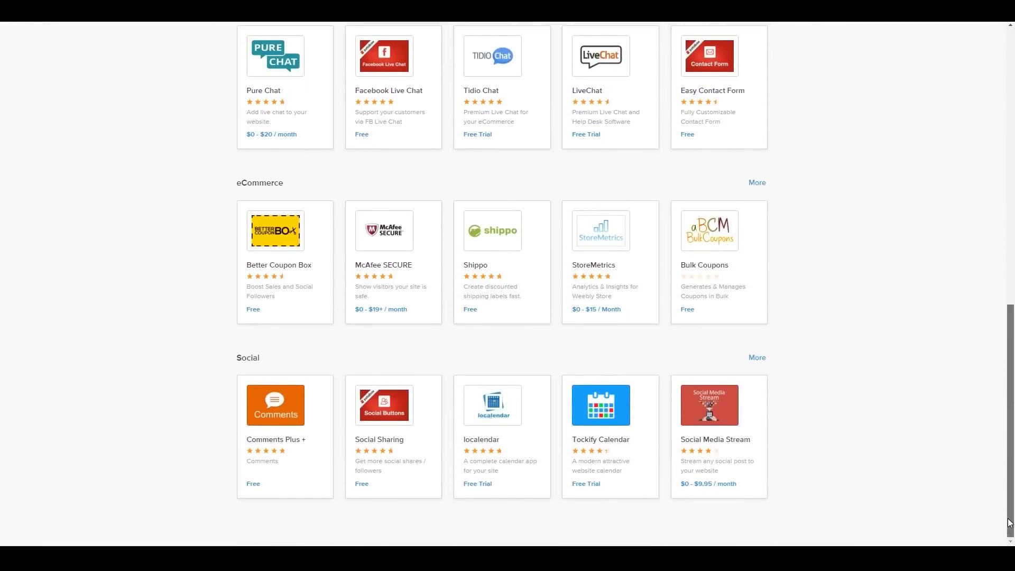
pyautogui.moveTo(1009, 524); pyautogui.dragTo(978, 307)
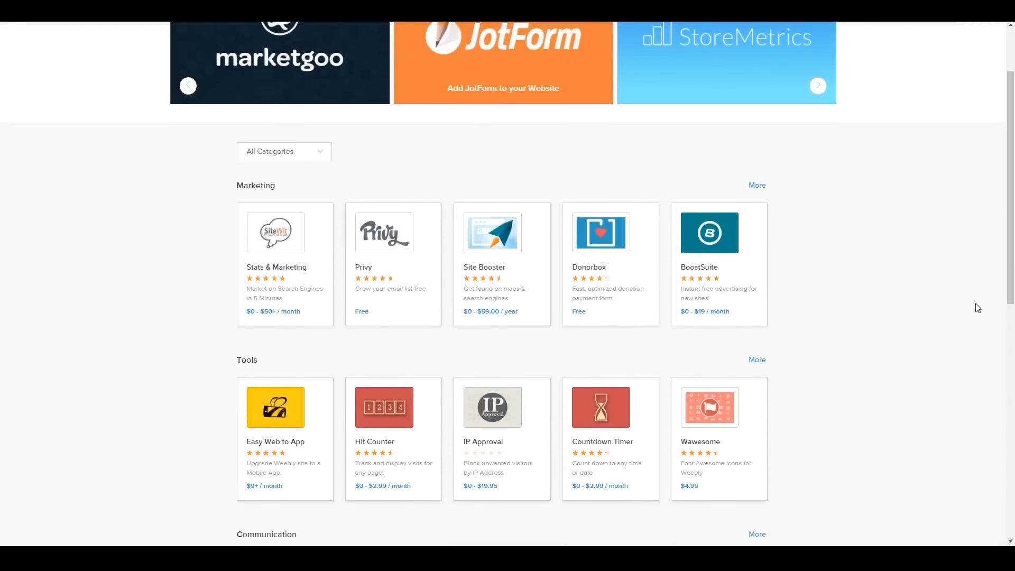
# - Add the Site Booster app to the site and open the new customer's business details
pyautogui.click(487, 234)
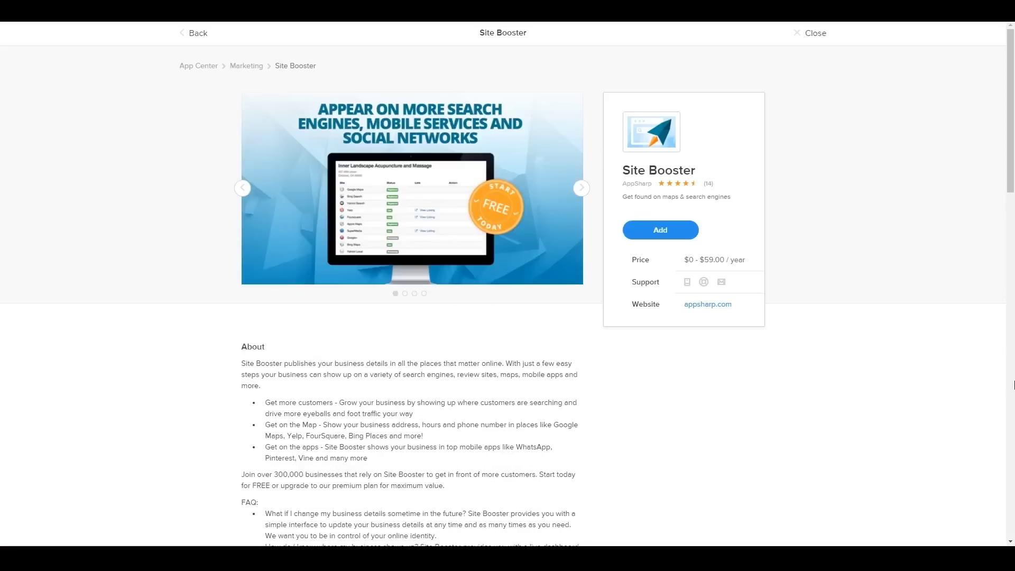
pyautogui.click(651, 230)
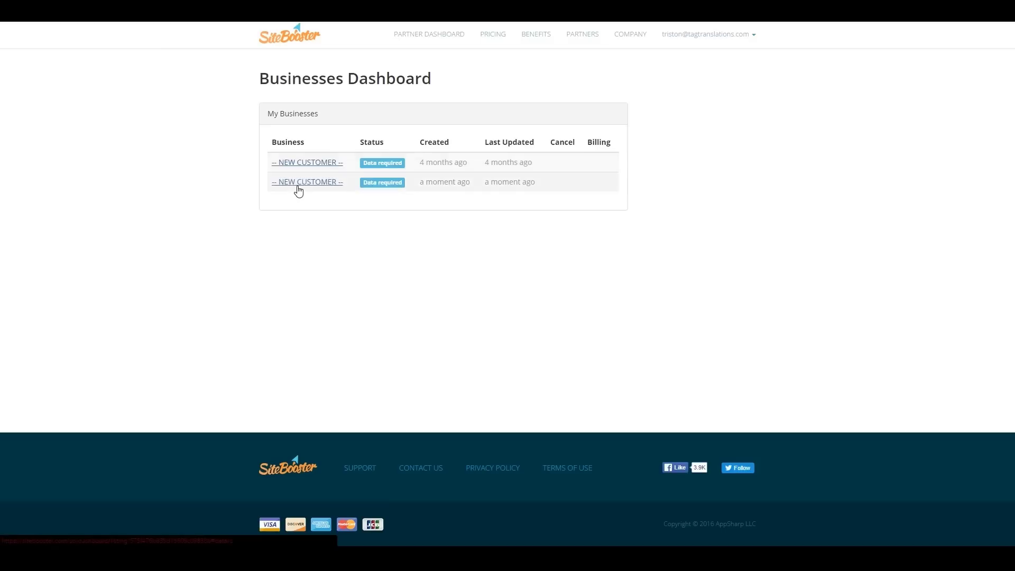
pyautogui.click(309, 183)
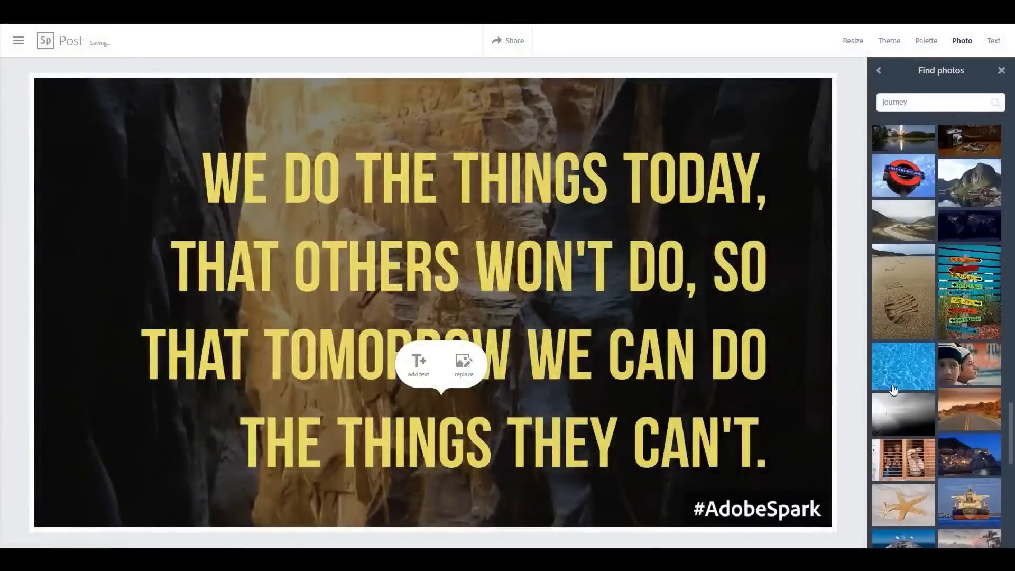
# - Set the earthrise photo from the 'journey' results as the quote's background
pyautogui.click(419, 365)
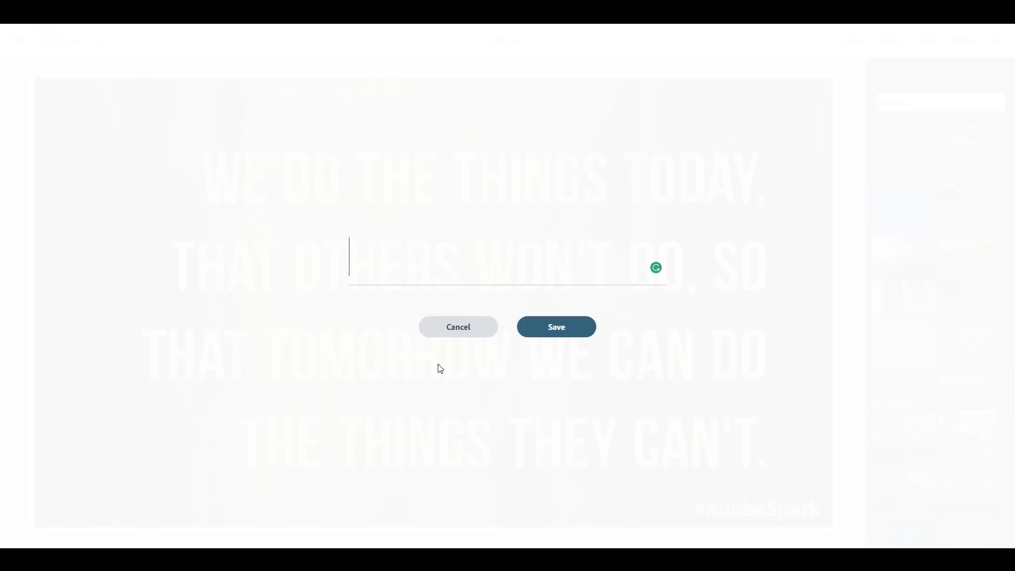
pyautogui.click(455, 339)
pyautogui.scroll(-3, 954, 431)
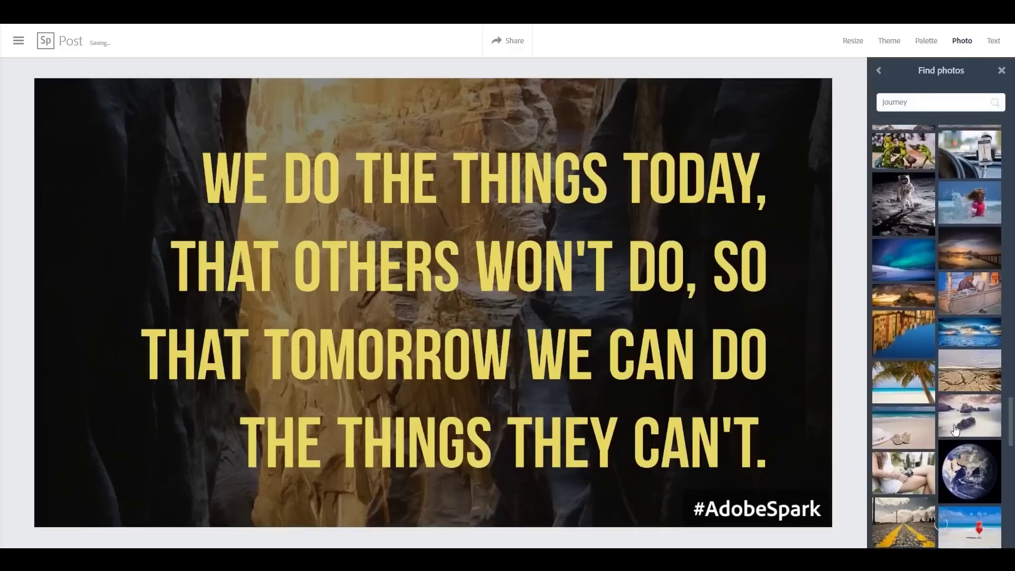
pyautogui.scroll(-10, 955, 431)
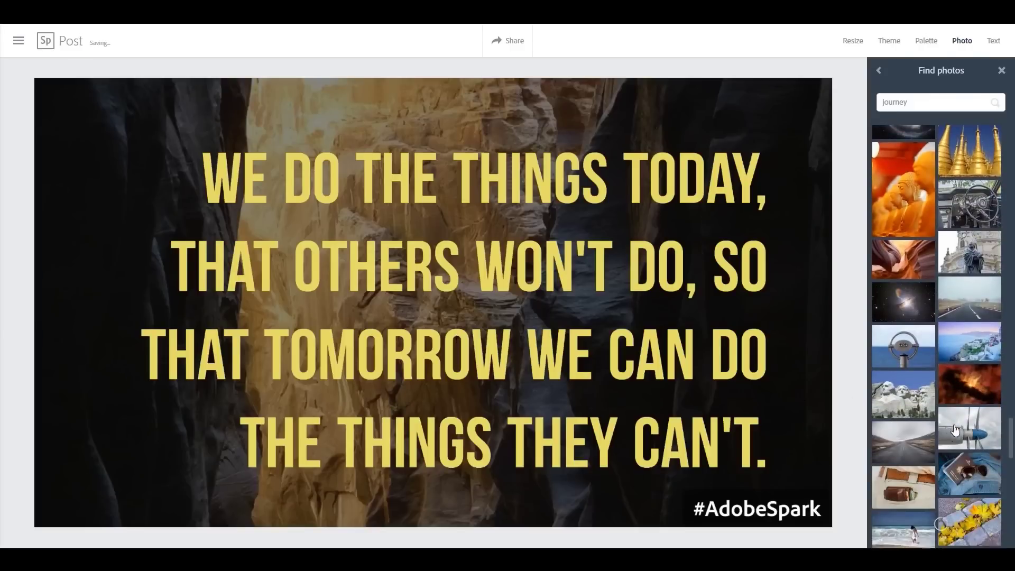
pyautogui.scroll(-4, 954, 431)
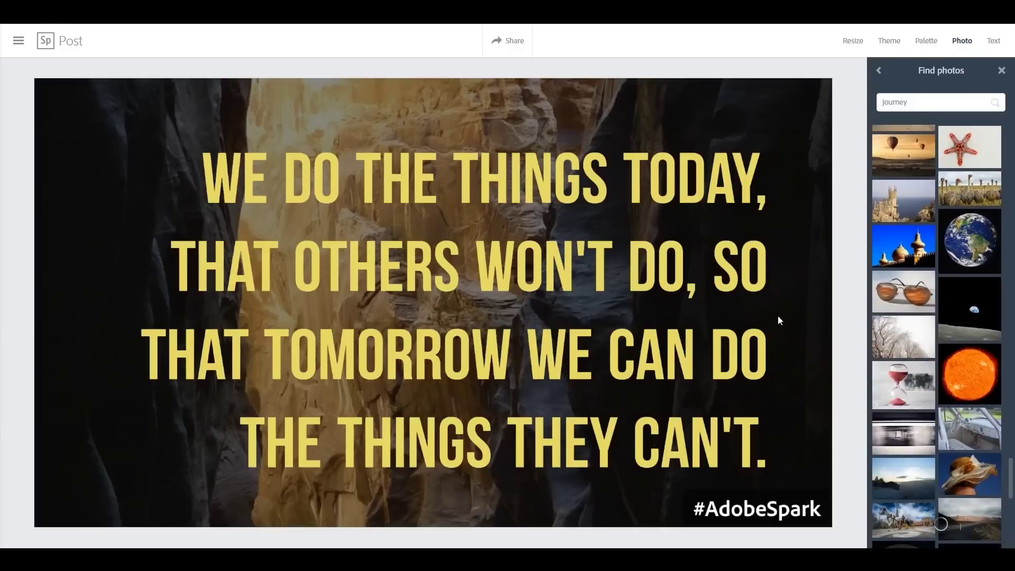
pyautogui.click(975, 316)
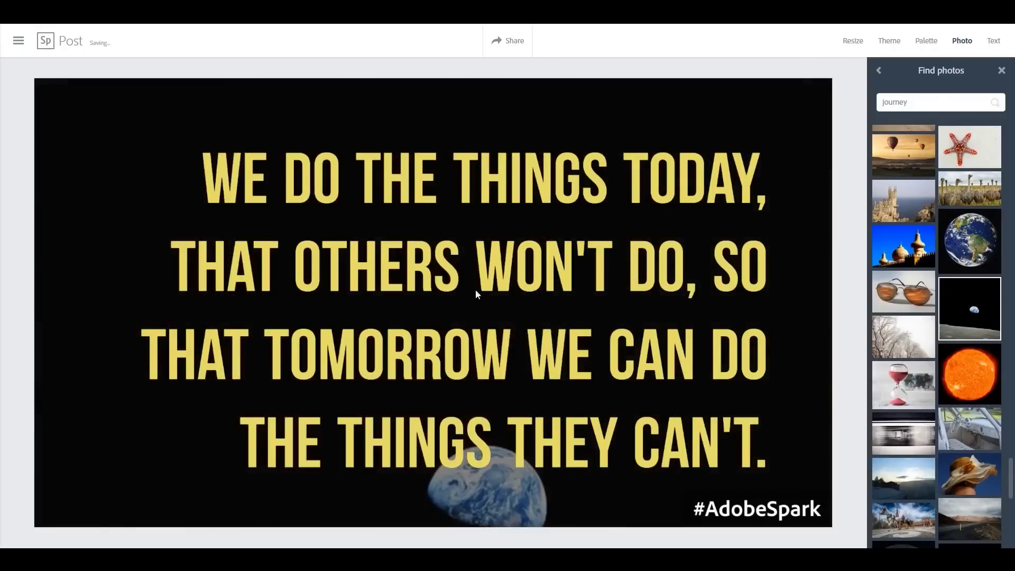
# - Swap the background to the beach photo, then the black-and-white departure board photo
pyautogui.click(258, 105)
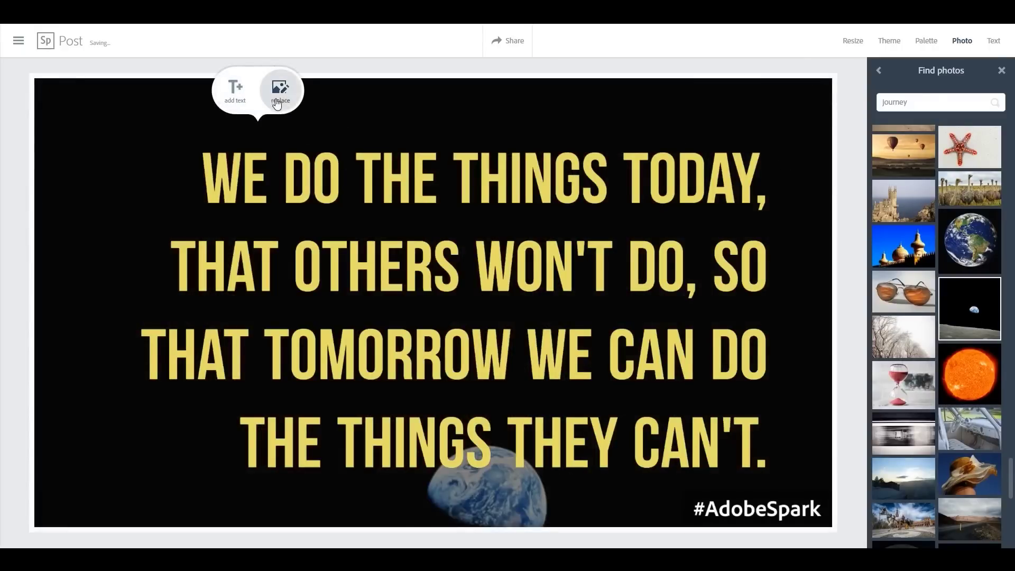
pyautogui.scroll(-15, 947, 429)
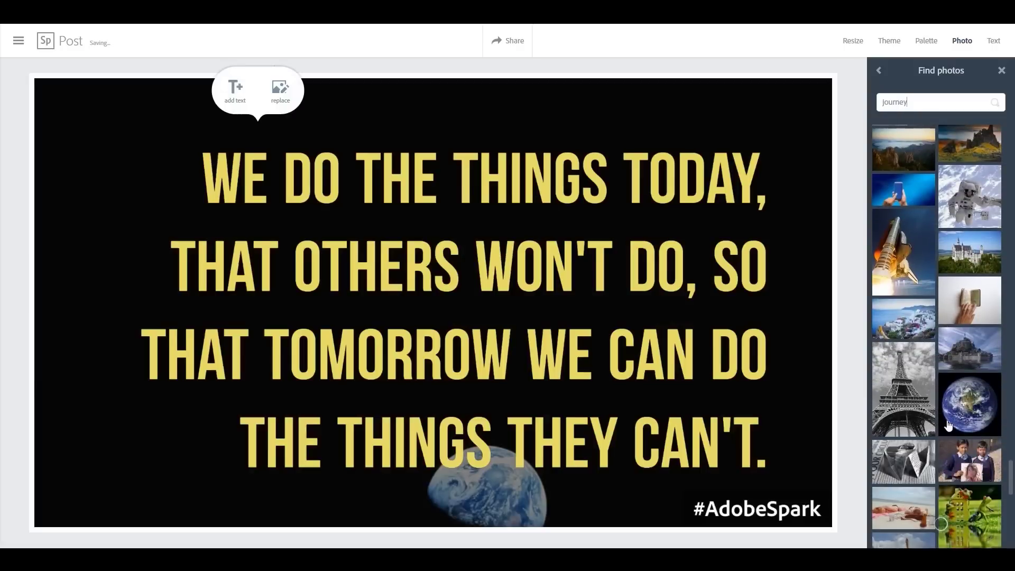
pyautogui.scroll(-5, 948, 426)
pyautogui.scroll(-7, 948, 420)
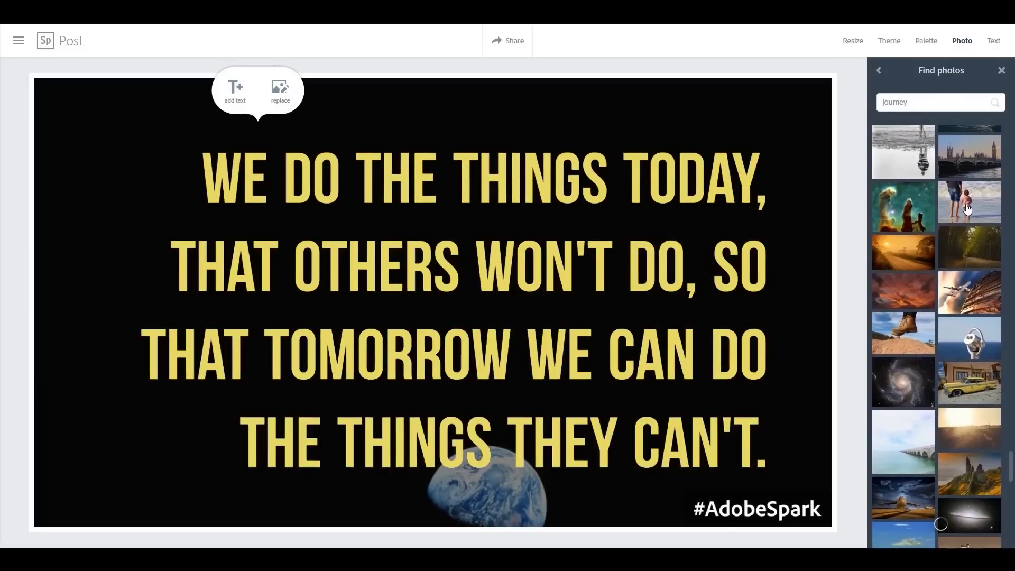
pyautogui.click(966, 208)
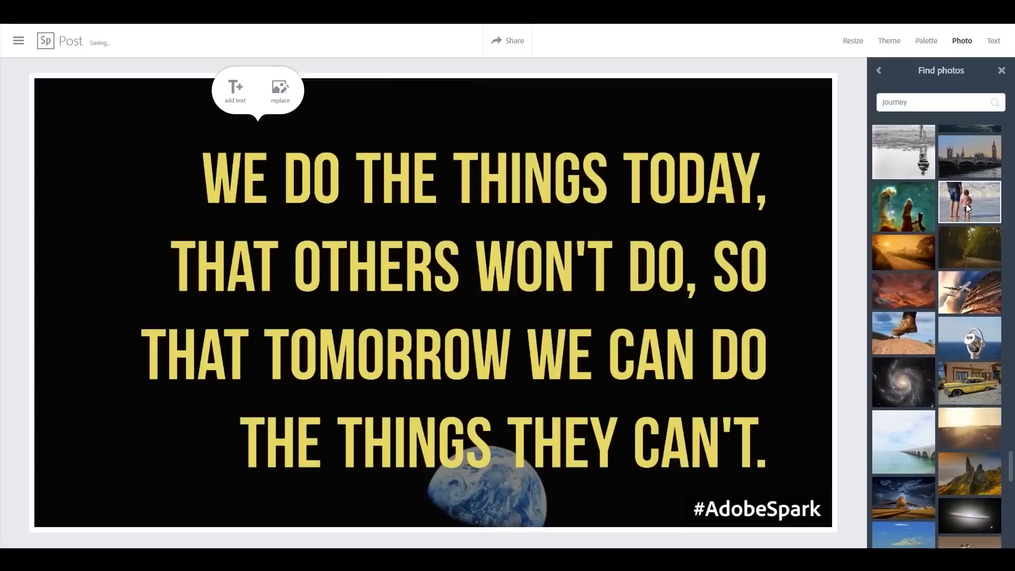
pyautogui.scroll(-1, 959, 379)
pyautogui.scroll(-10, 958, 378)
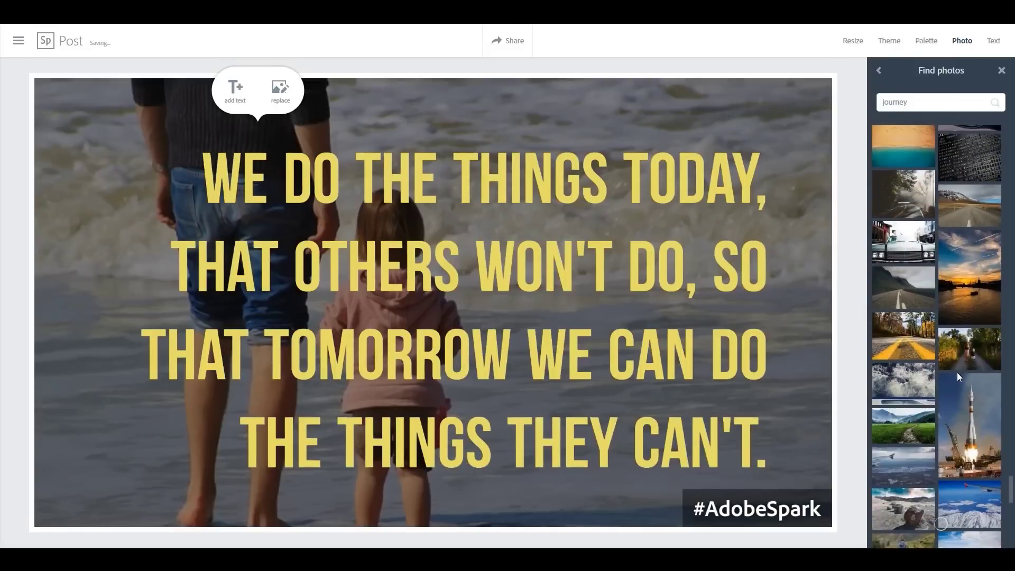
pyautogui.click(975, 168)
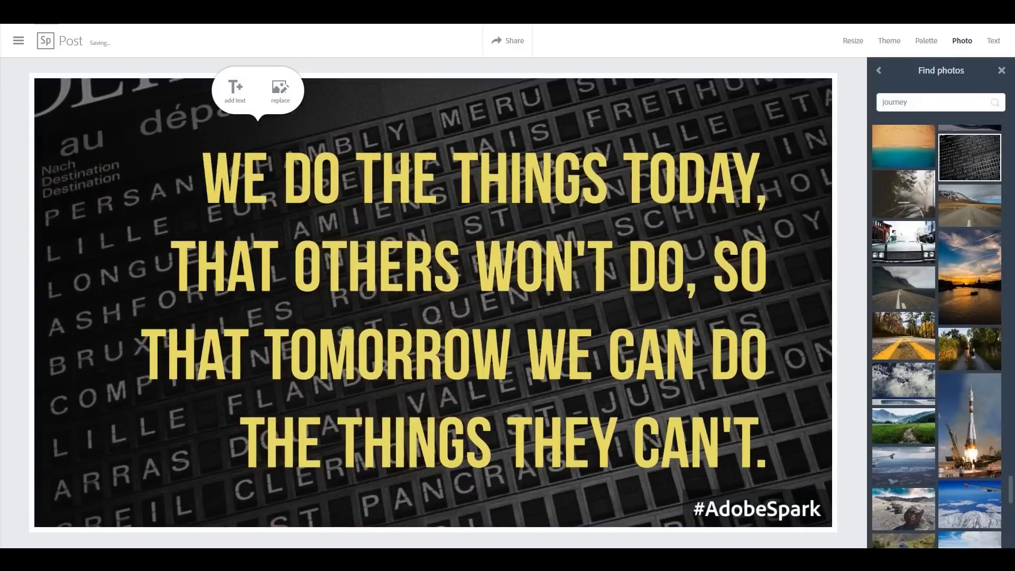
# - Recolour the quote from yellow to white by applying the third suggested palette
pyautogui.click(460, 154)
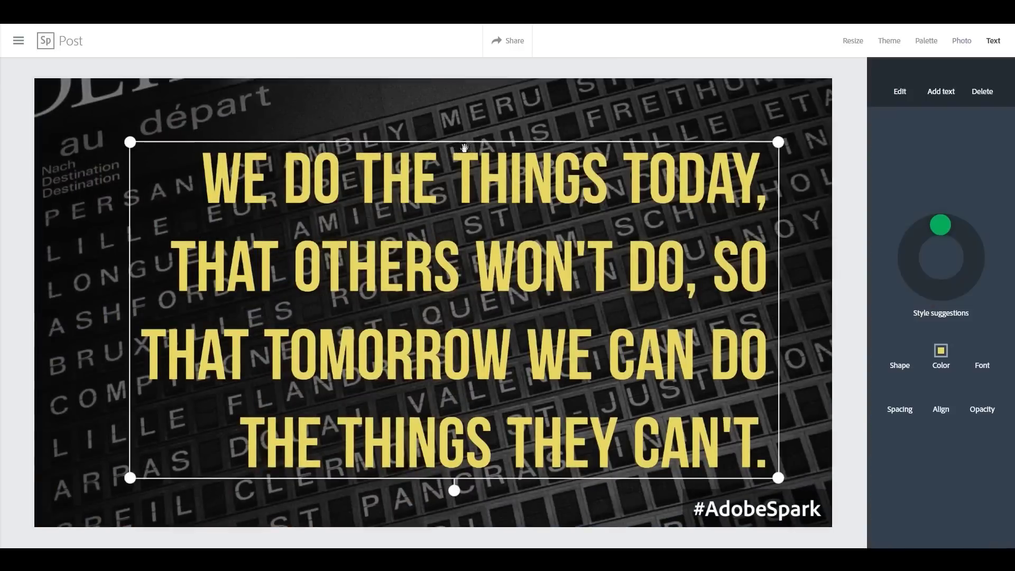
pyautogui.click(852, 42)
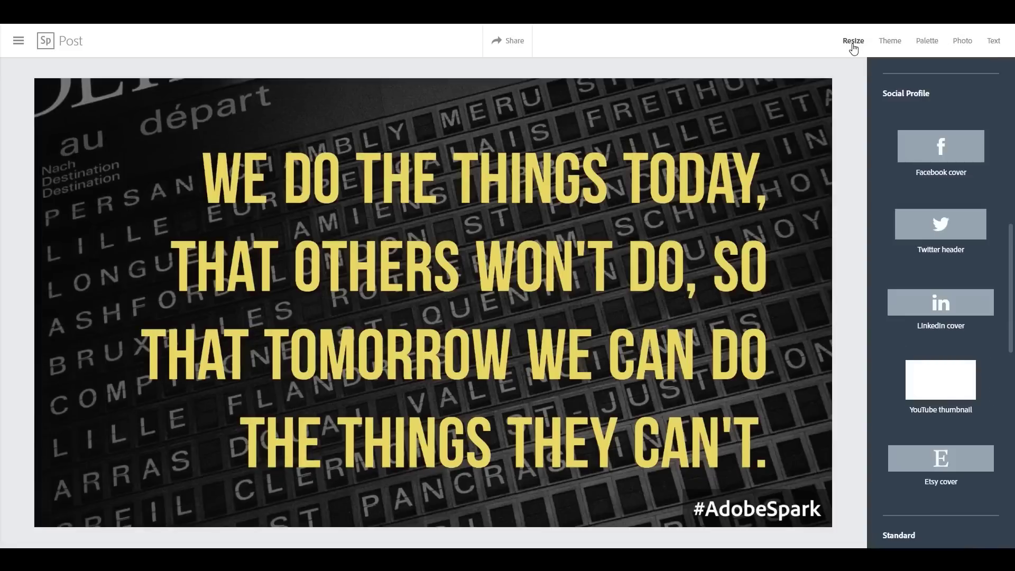
pyautogui.click(927, 41)
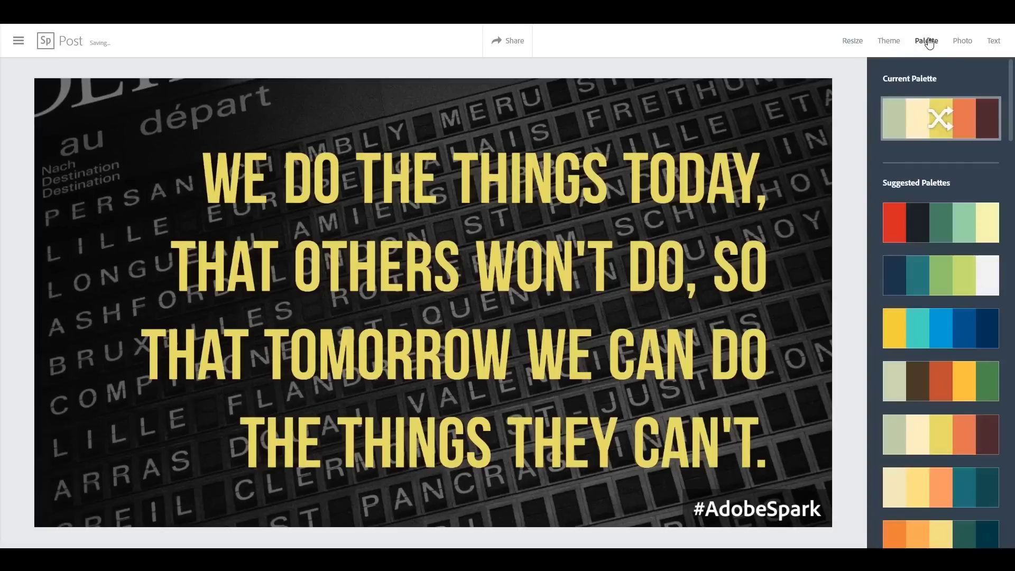
pyautogui.click(917, 229)
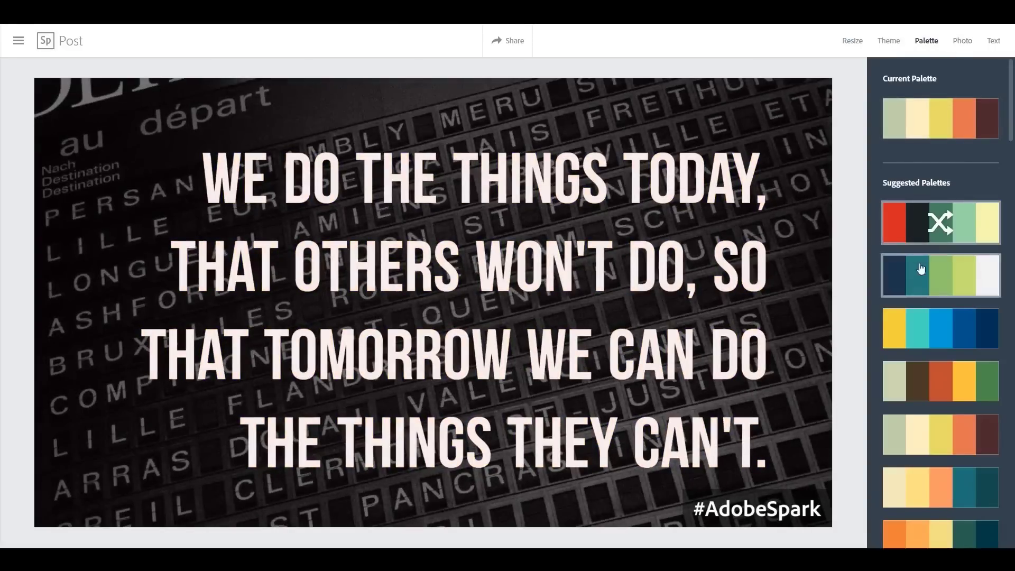
pyautogui.click(917, 290)
pyautogui.click(926, 327)
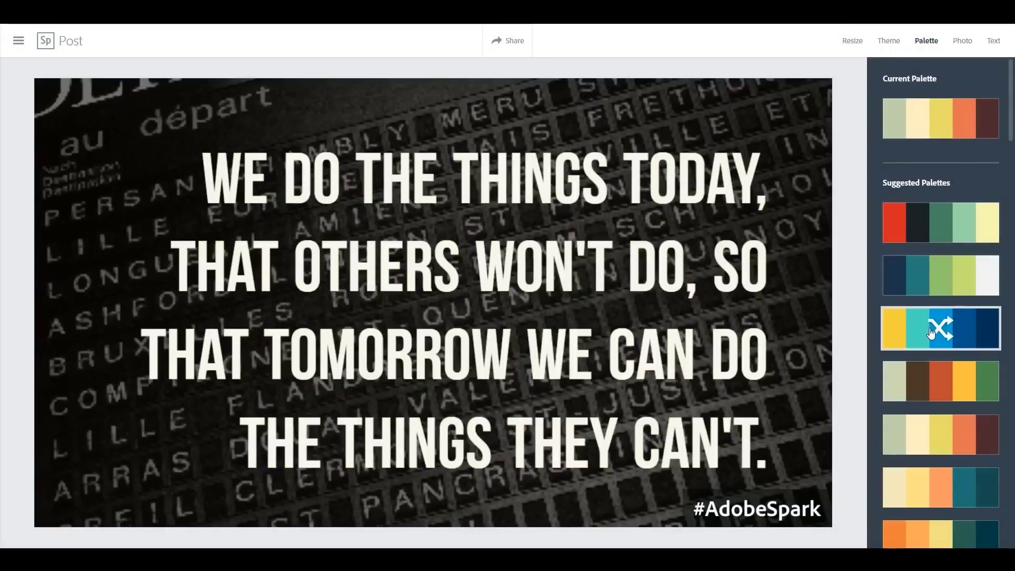
# - Open the quote's wording for editing from the Text options
pyautogui.scroll(-3, 932, 341)
pyautogui.scroll(-10, 931, 342)
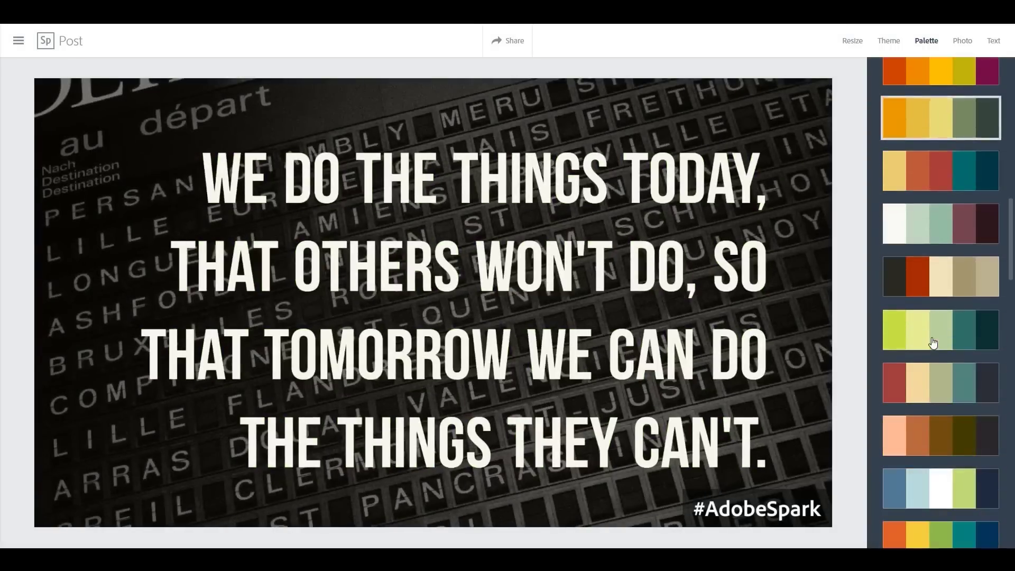
pyautogui.click(994, 42)
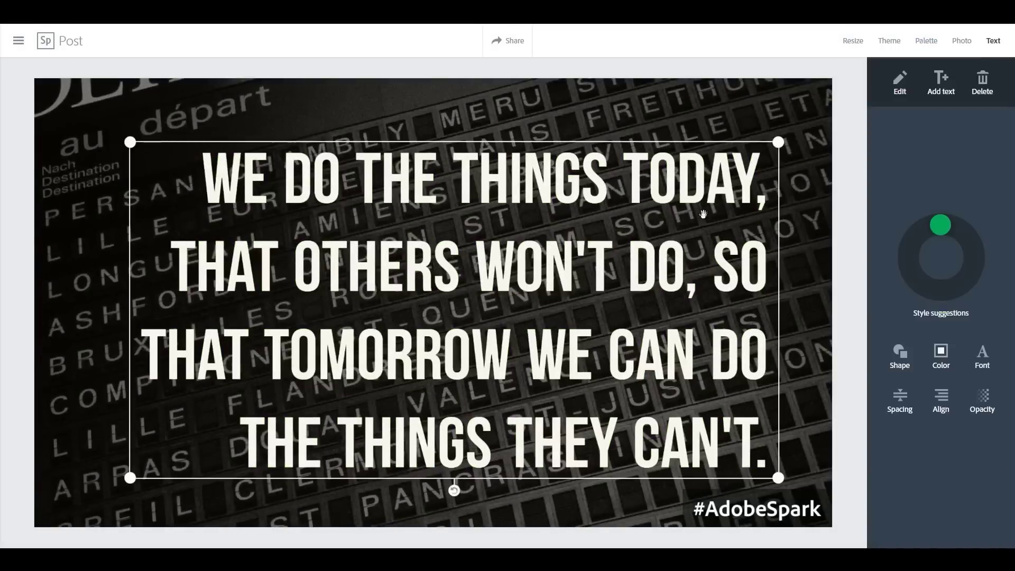
pyautogui.click(756, 193)
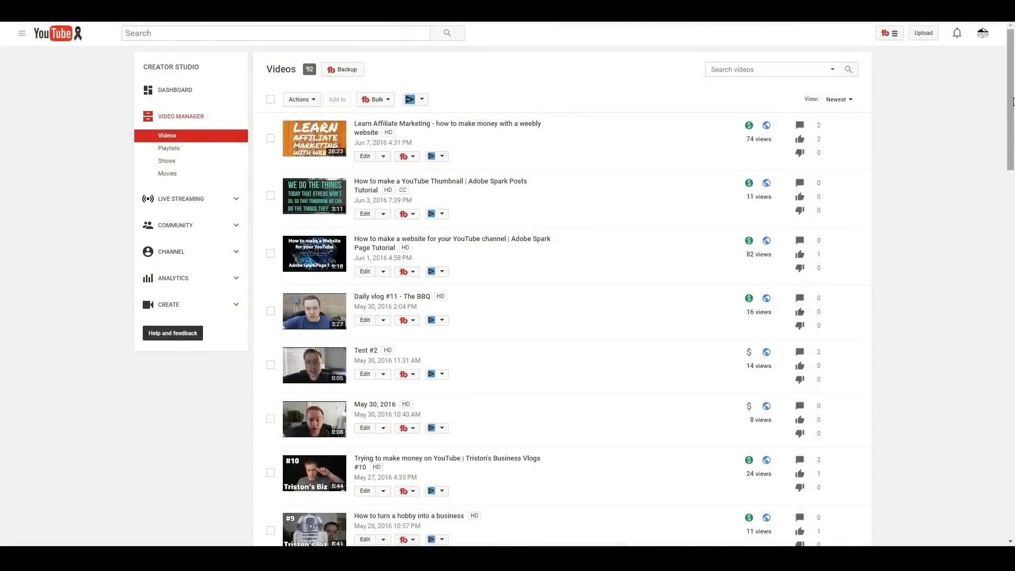
# - Scroll down through the Video Manager's list of uploaded videos
pyautogui.moveTo(1012, 104); pyautogui.dragTo(1012, 108)
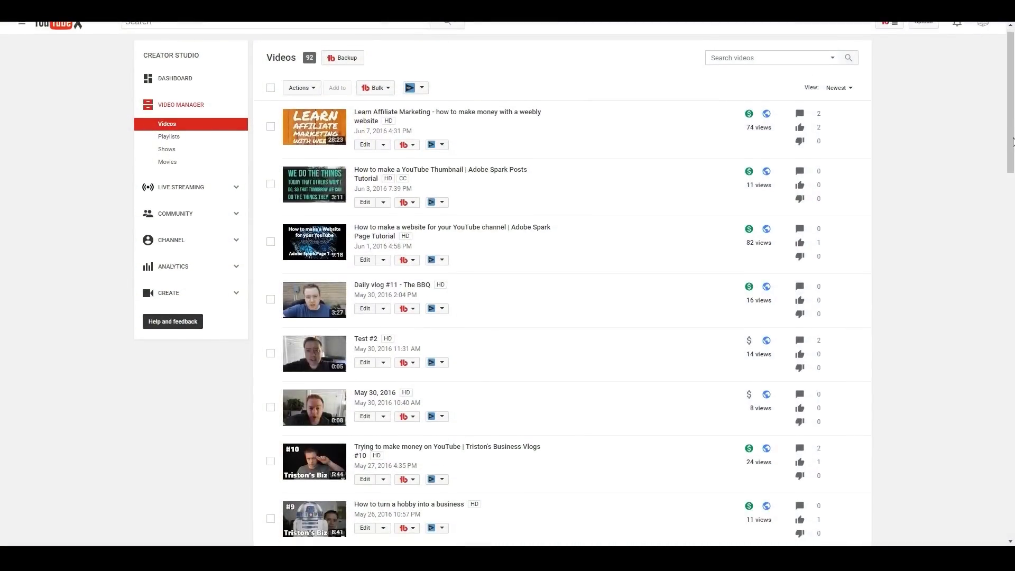
pyautogui.moveTo(1007, 110); pyautogui.dragTo(1008, 470)
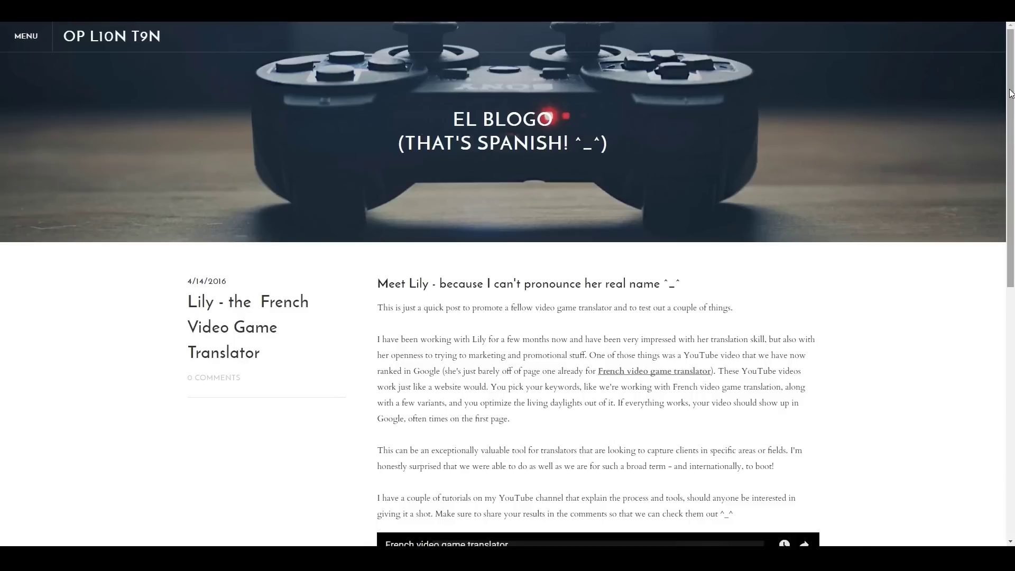
# - Go back to the blog listing and read through the '30 Day Vlogging Challenge' post
pyautogui.moveTo(1011, 88); pyautogui.dragTo(1003, 201)
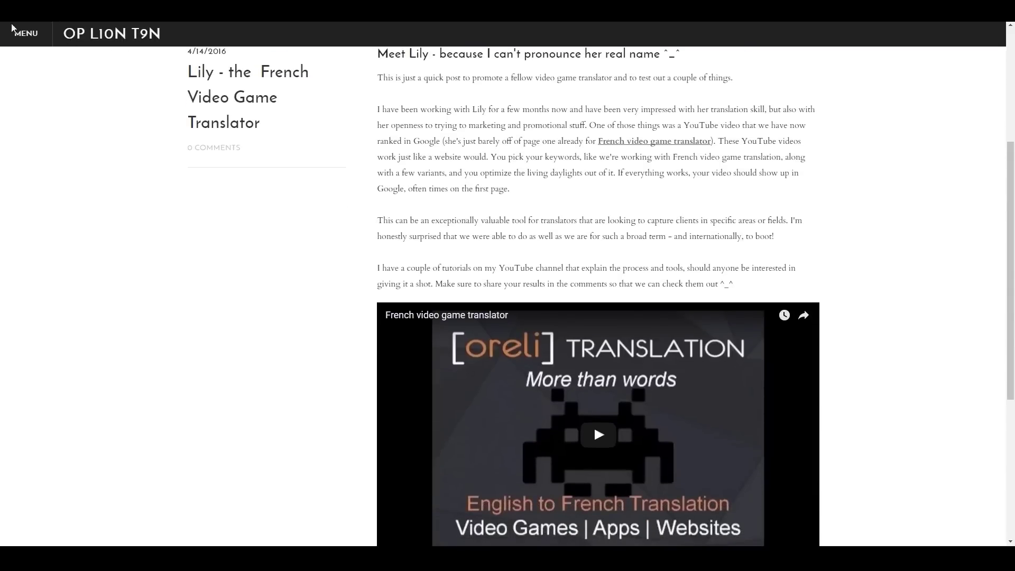
pyautogui.hotkey('alt', 'Left')
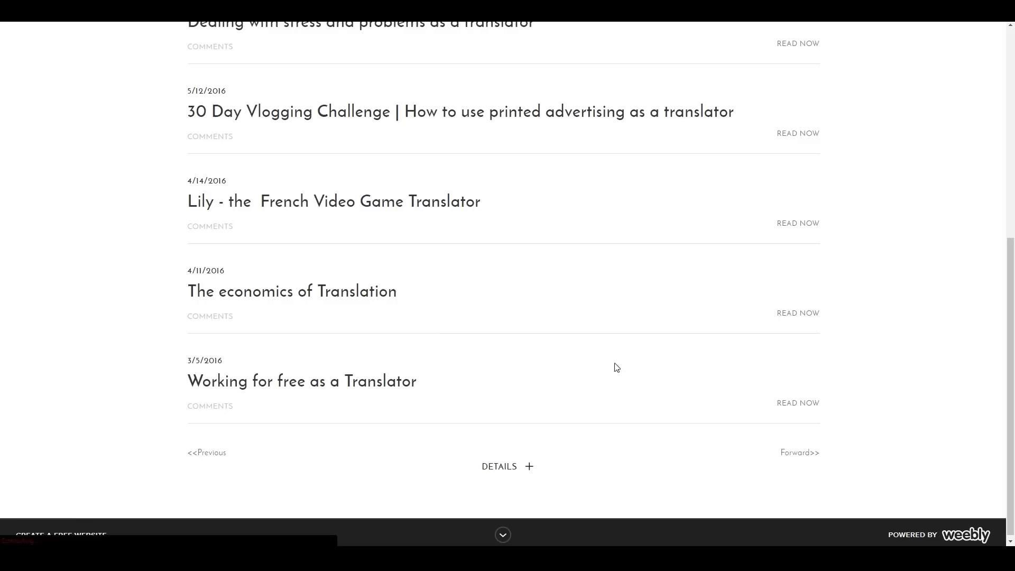
pyautogui.click(426, 123)
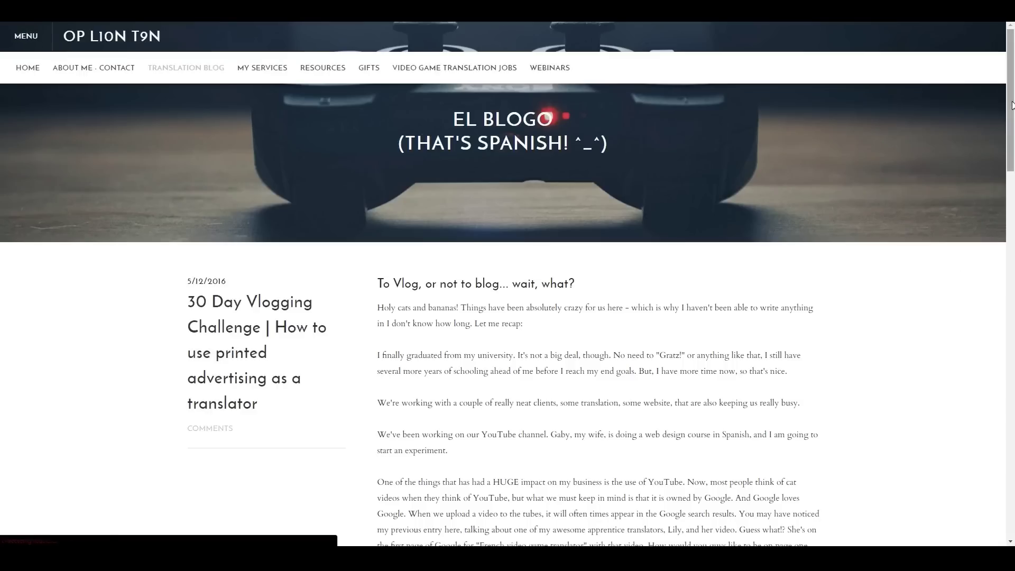
pyautogui.scroll(-3, 1012, 104)
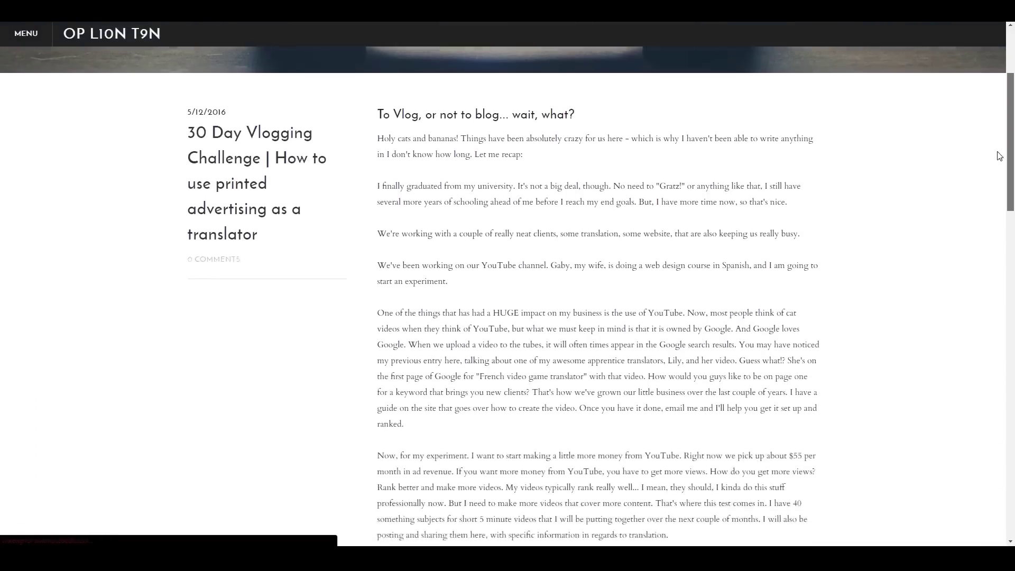
pyautogui.moveTo(999, 155); pyautogui.dragTo(992, 290)
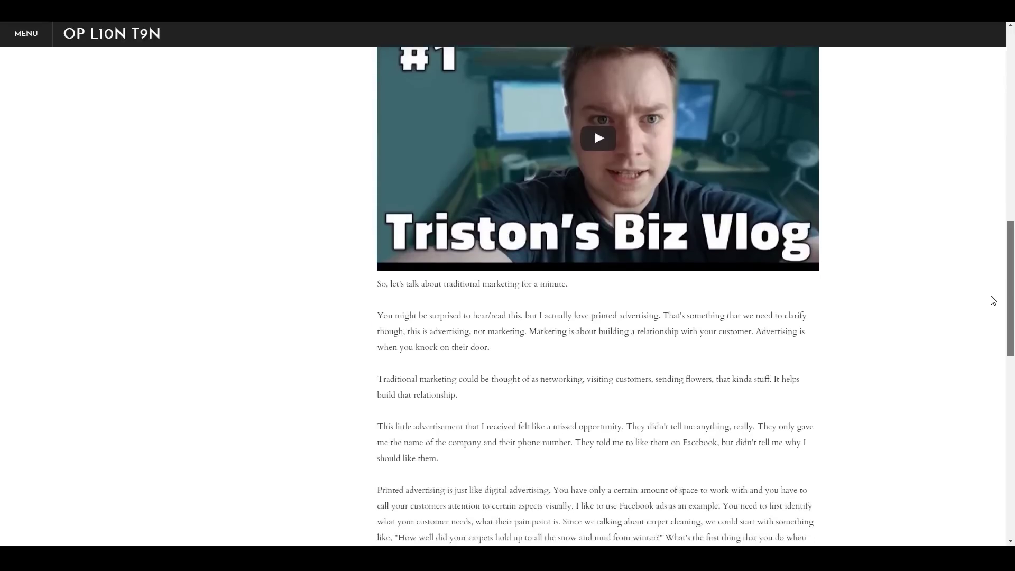
pyautogui.scroll(-3, 993, 301)
pyautogui.scroll(-3, 992, 331)
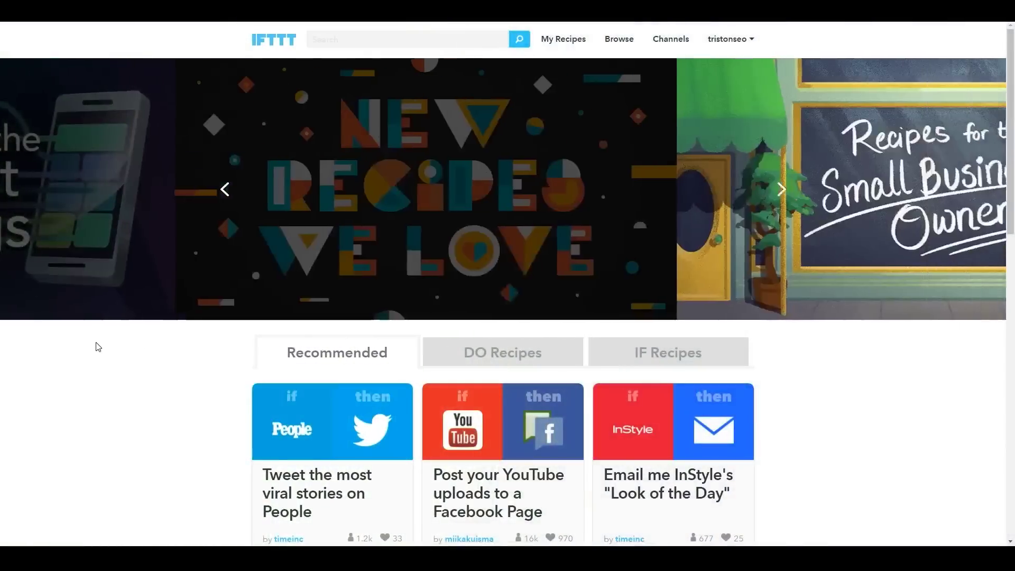
pyautogui.scroll(-5, 97, 348)
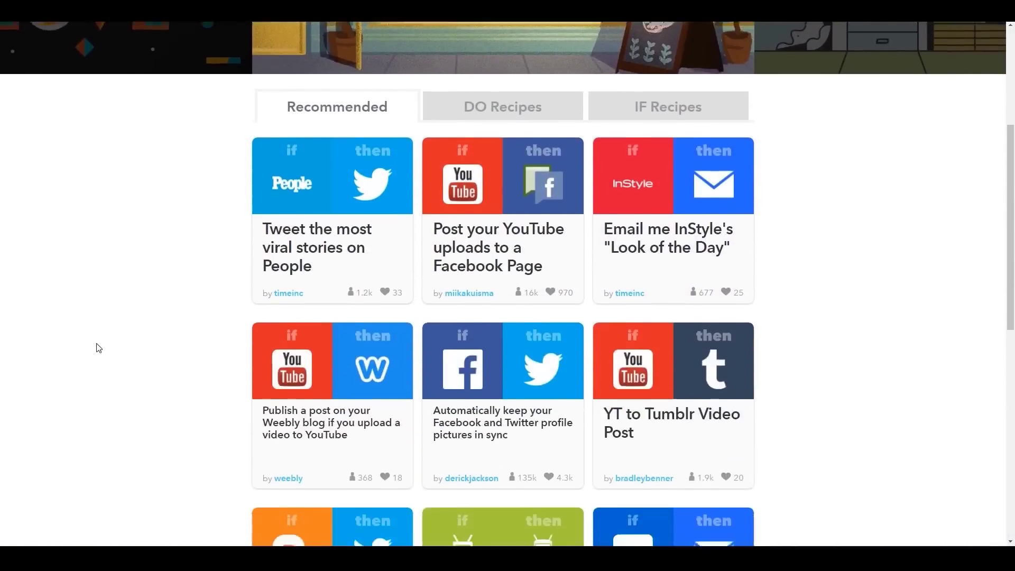
pyautogui.scroll(-3, 98, 347)
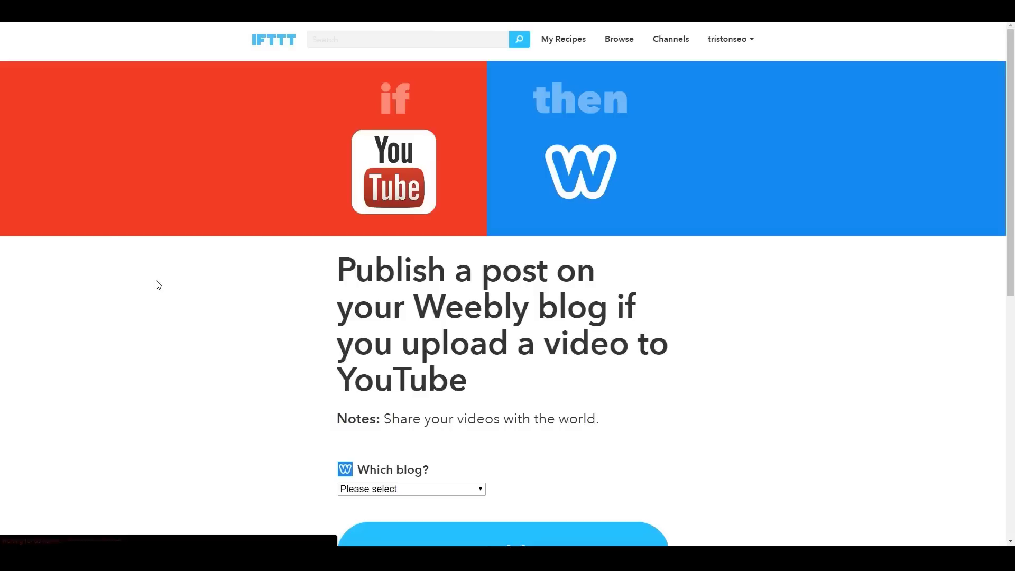
pyautogui.scroll(-3, 158, 285)
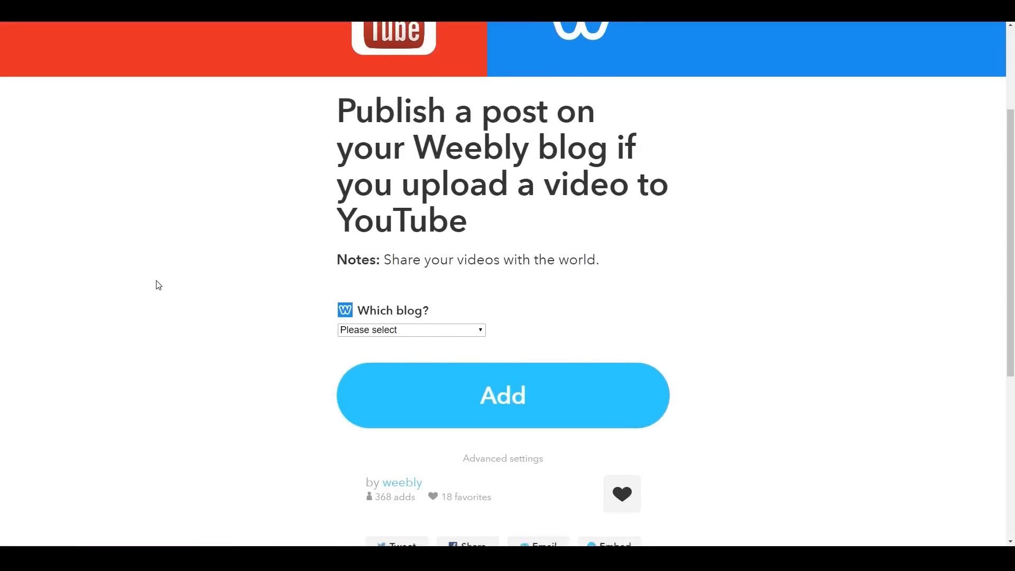
pyautogui.scroll(-1, 159, 285)
pyautogui.click(412, 278)
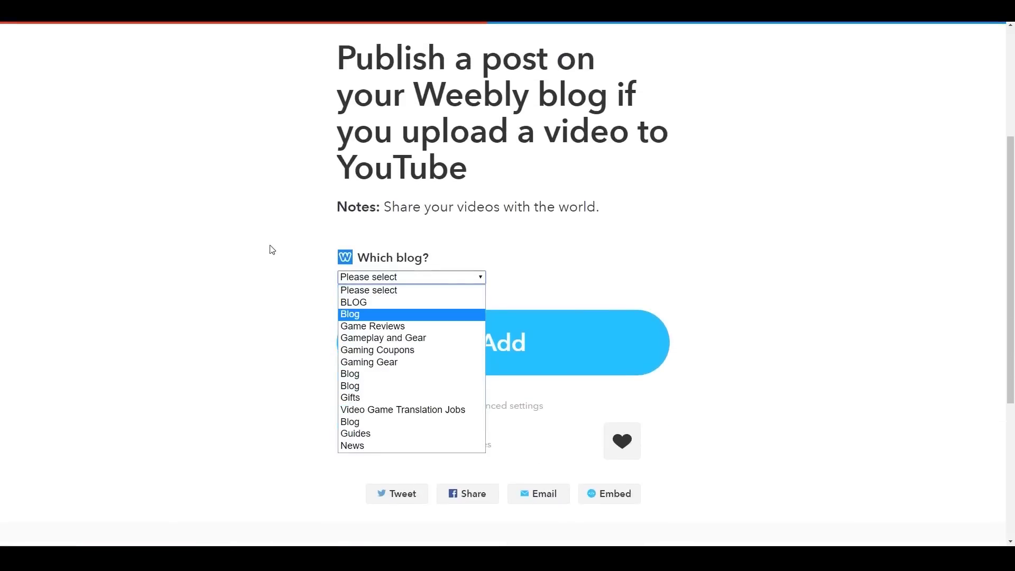
pyautogui.click(233, 229)
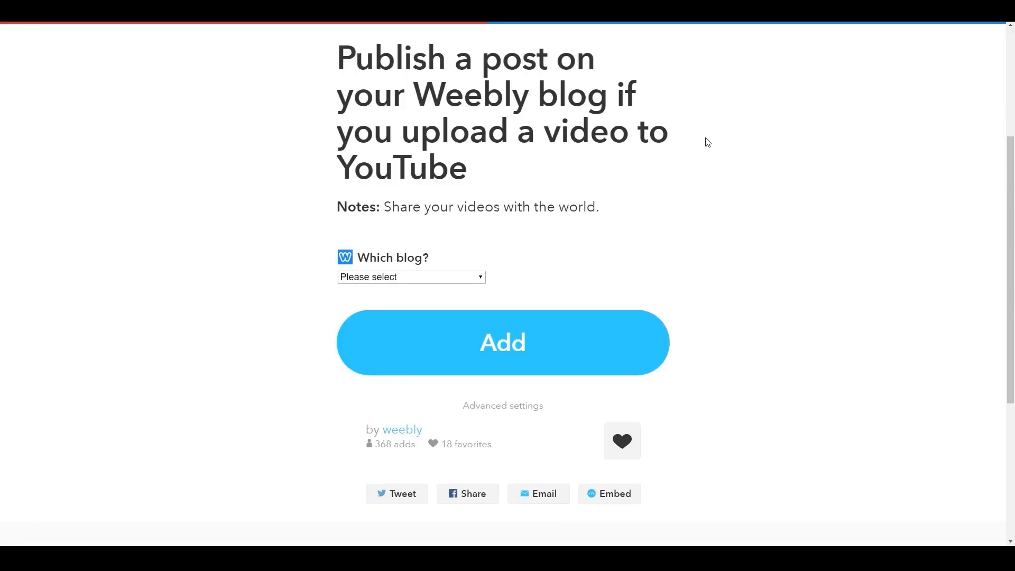
pyautogui.scroll(-4, 708, 142)
pyautogui.scroll(7, 708, 143)
pyautogui.scroll(-3, 512, 234)
pyautogui.scroll(1, 573, 241)
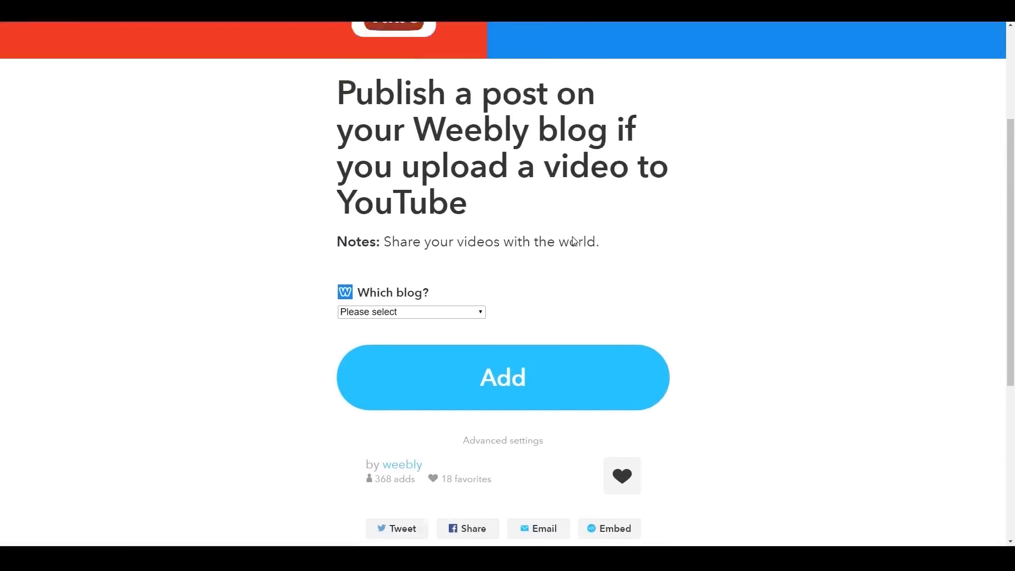
pyautogui.scroll(3, 573, 241)
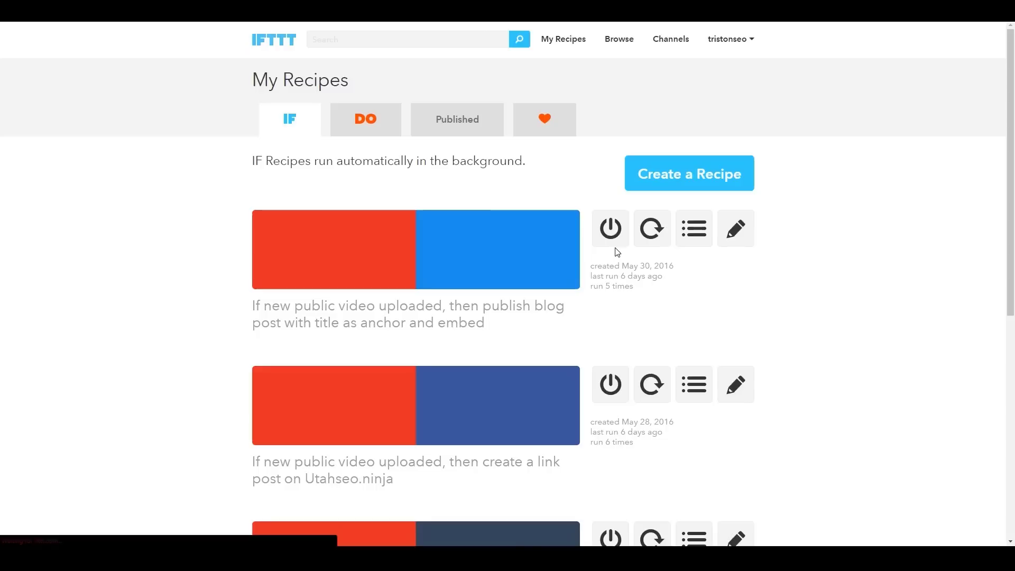
pyautogui.click(437, 248)
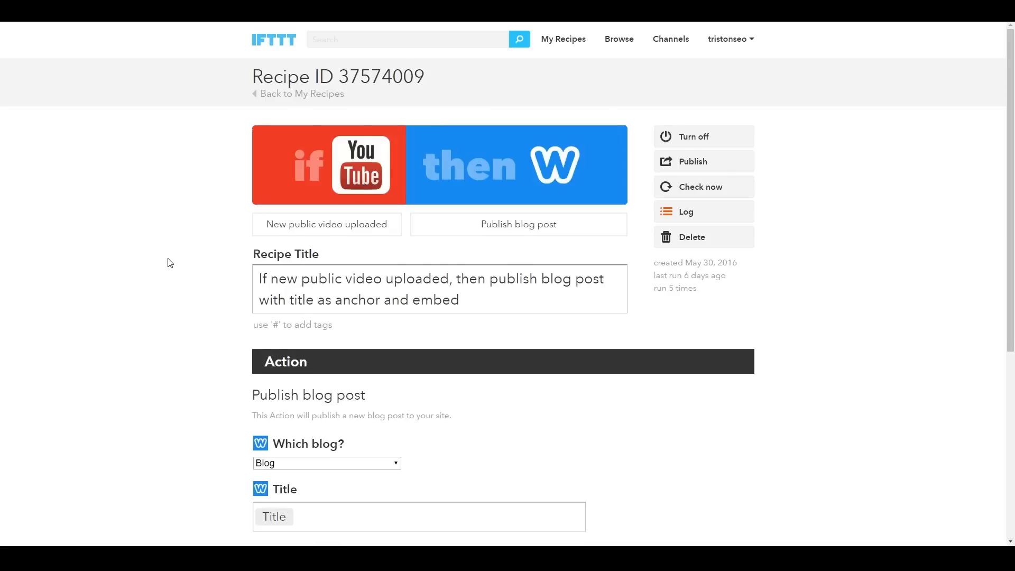
pyautogui.scroll(-6, 170, 262)
pyautogui.scroll(4, 170, 263)
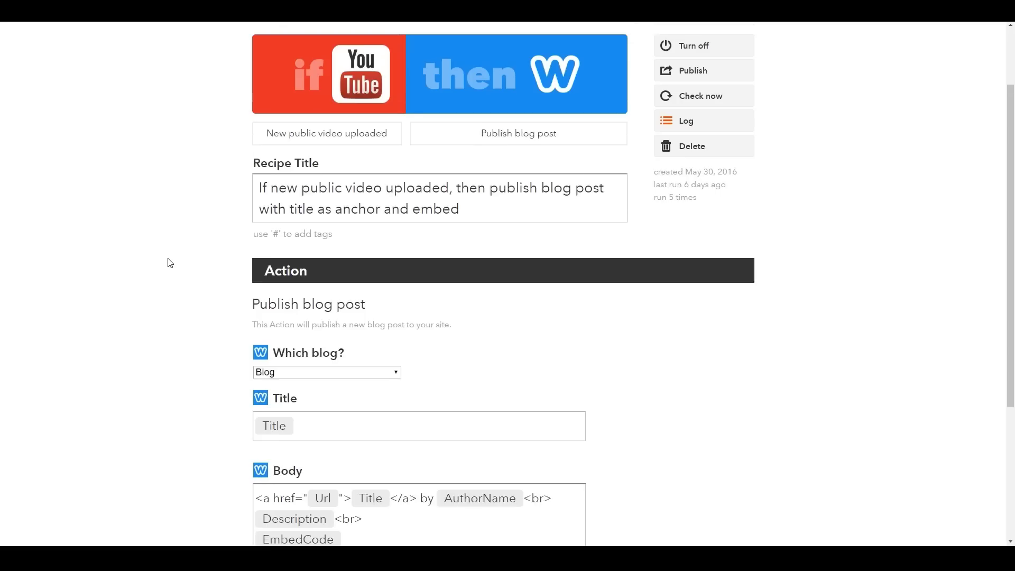
pyautogui.scroll(2, 169, 263)
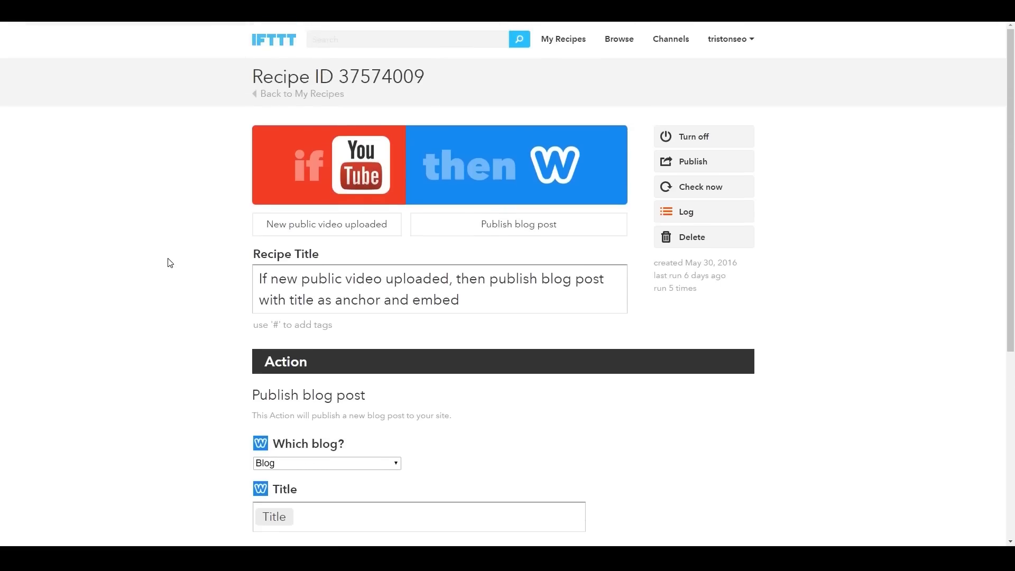
pyautogui.hotkey('alt', 'Left')
pyautogui.scroll(-3, 158, 286)
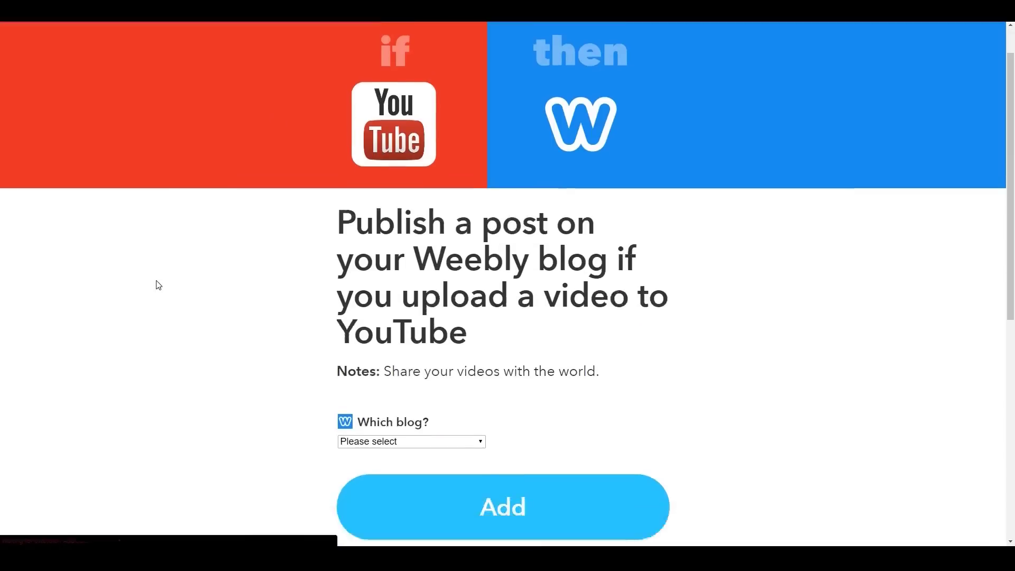
pyautogui.scroll(-1, 156, 283)
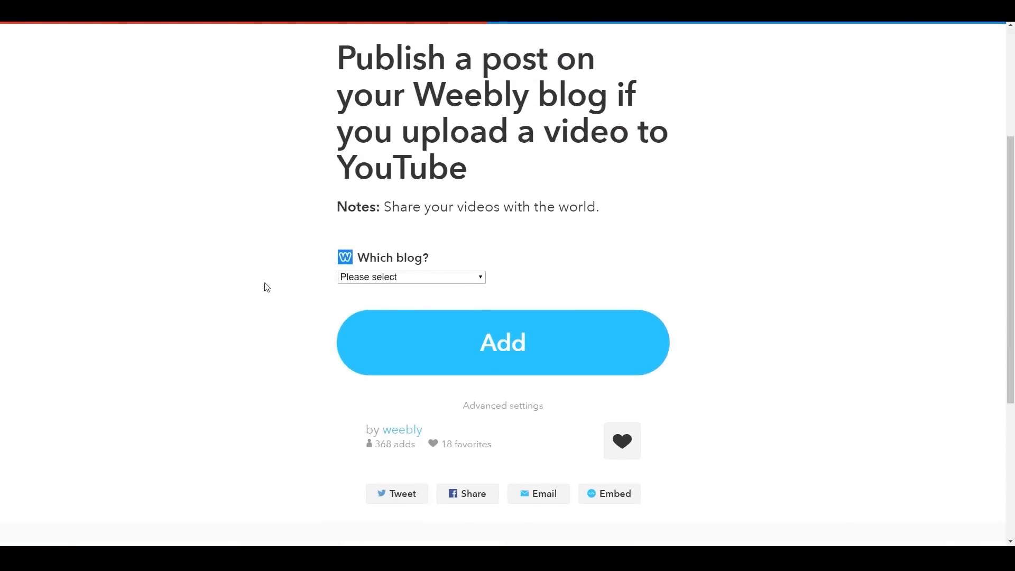
pyautogui.click(412, 278)
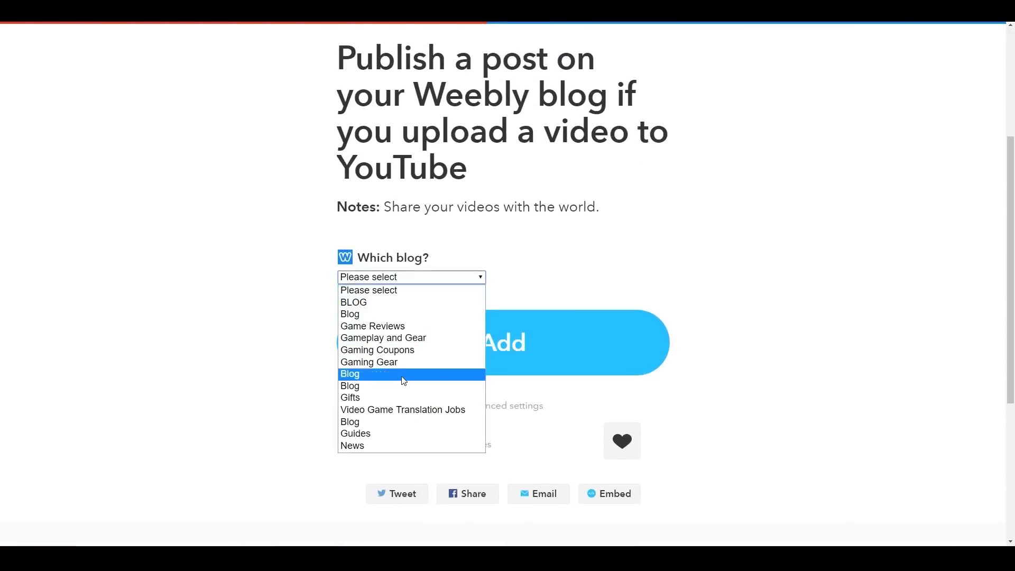
pyautogui.click(236, 231)
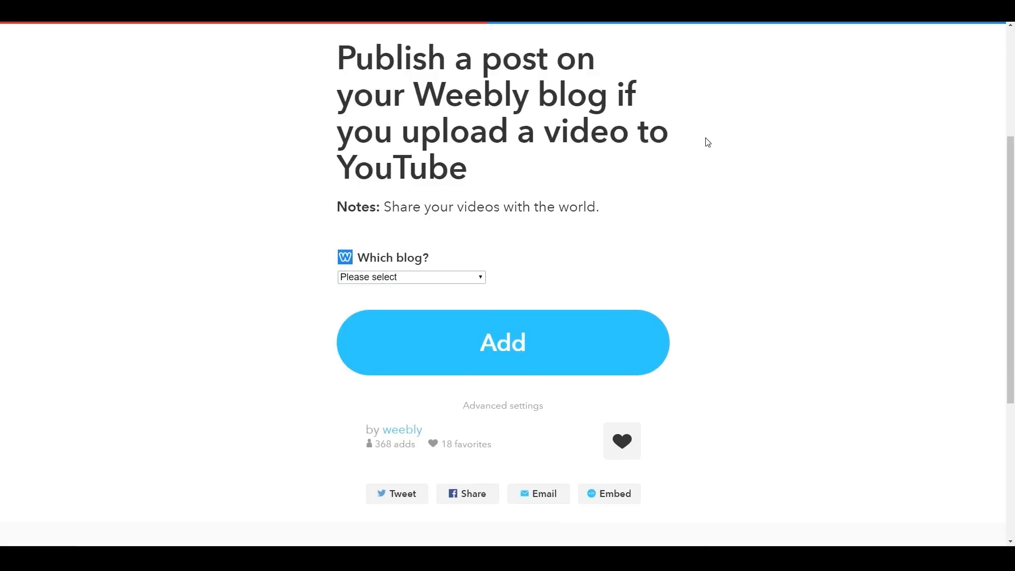
pyautogui.scroll(-4, 708, 143)
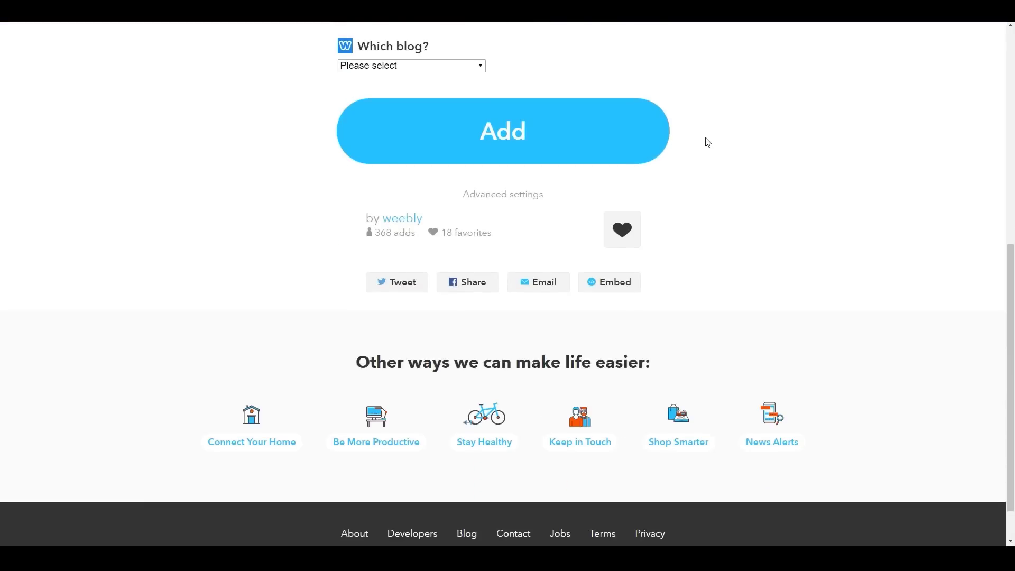
pyautogui.scroll(7, 708, 143)
# - Return to your saved recipes and open the YouTube-to-Weebly blog recipe
pyautogui.hotkey('alt', 'Left')
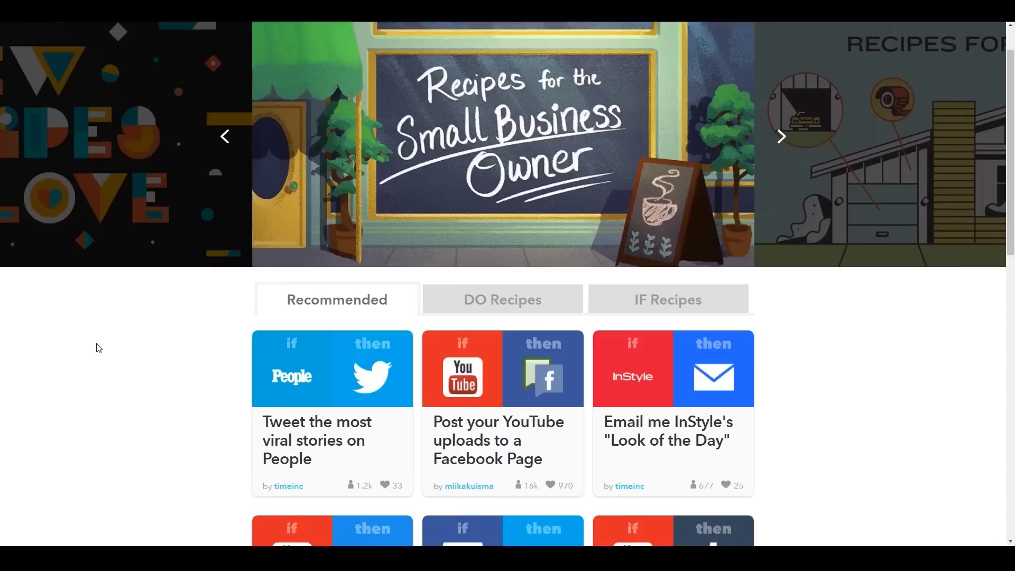
pyautogui.scroll(-3, 97, 348)
pyautogui.scroll(-5, 96, 347)
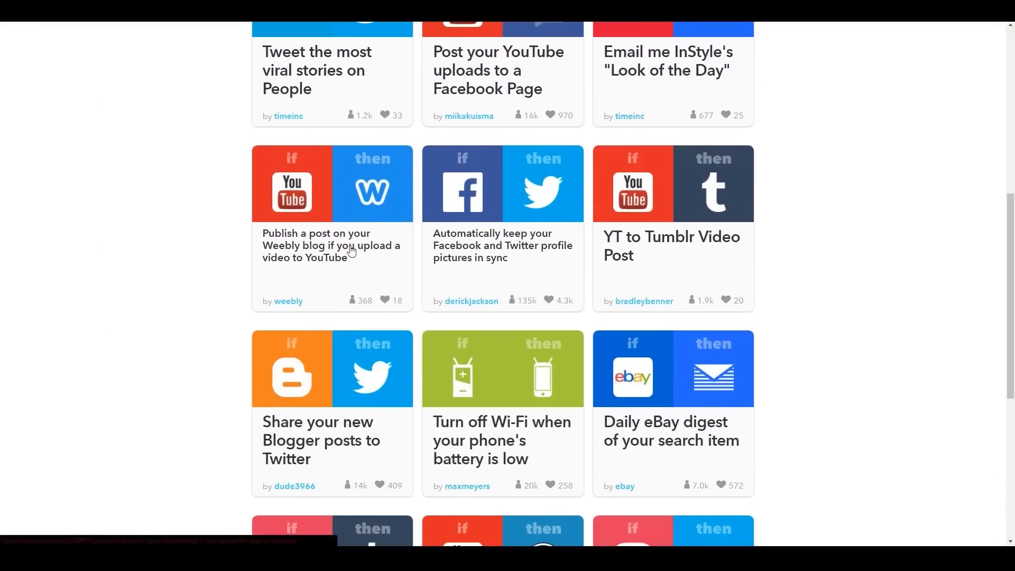
pyautogui.hotkey('alt', 'Left')
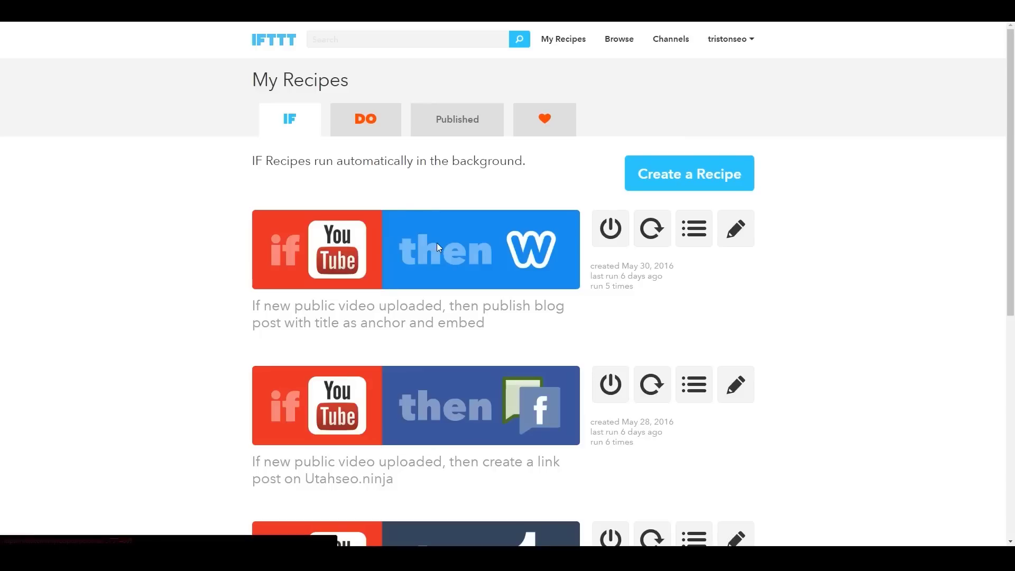
pyautogui.click(437, 246)
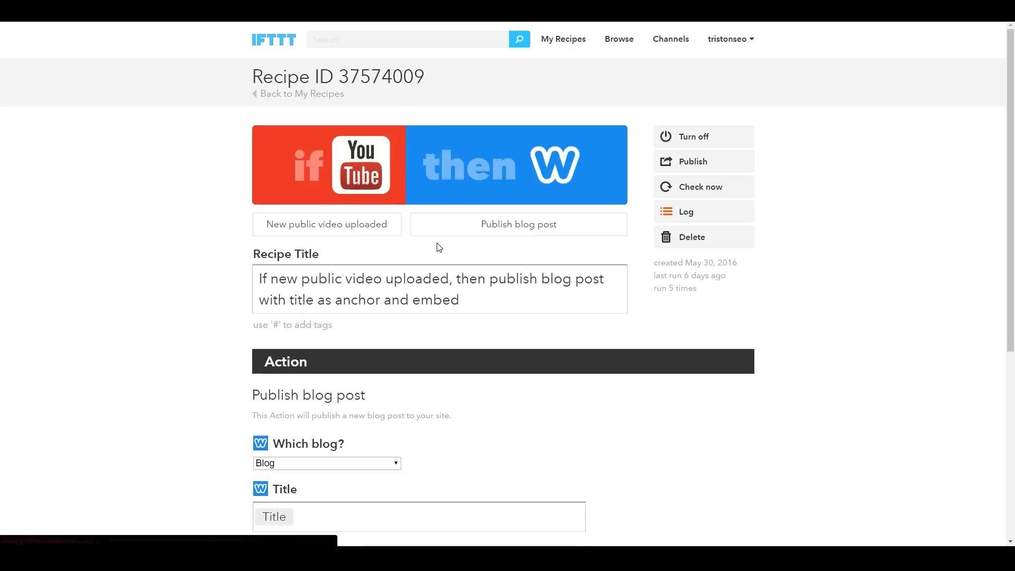
pyautogui.scroll(-4, 170, 262)
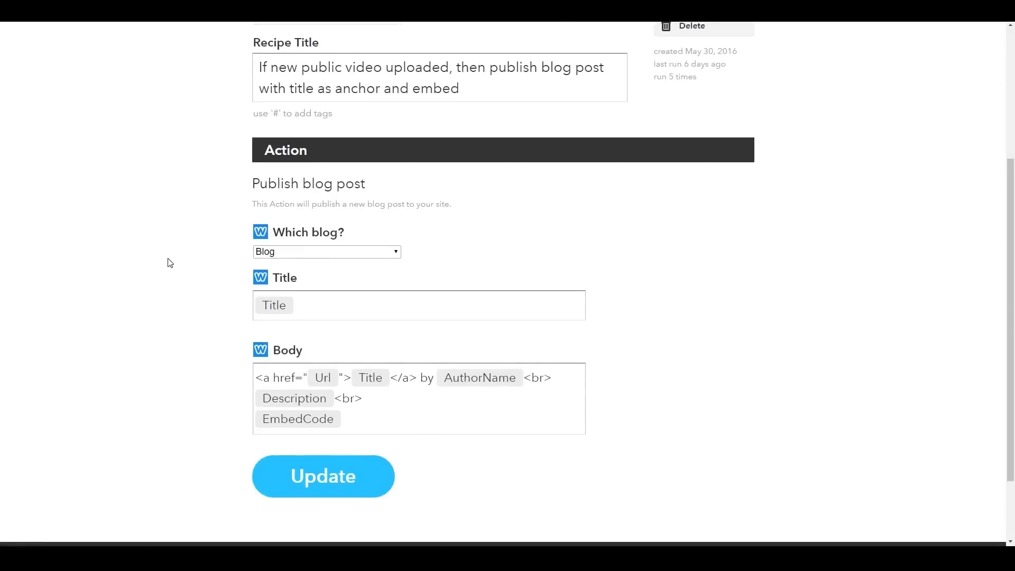
pyautogui.scroll(-2, 170, 263)
pyautogui.scroll(4, 170, 262)
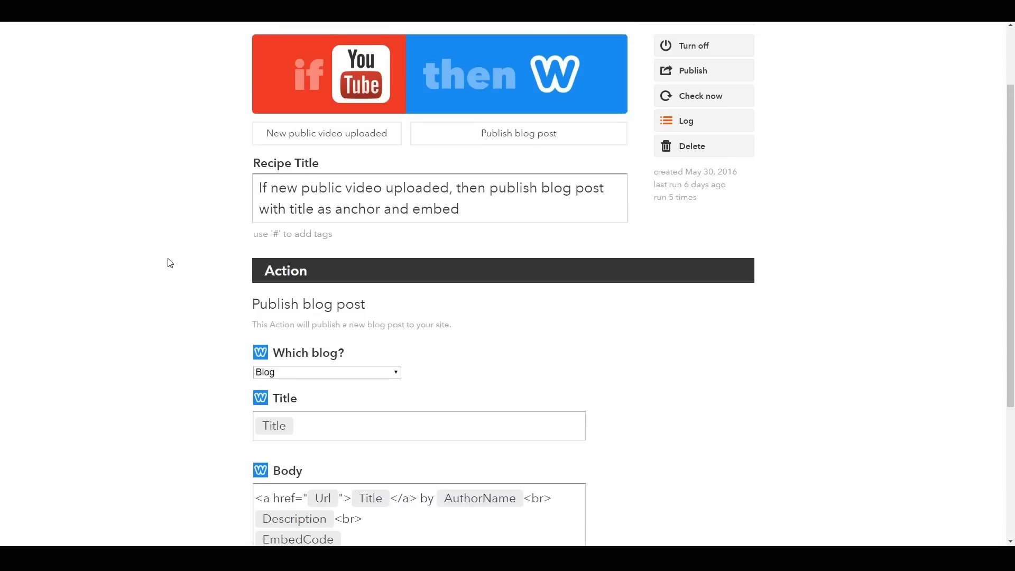
pyautogui.scroll(2, 170, 262)
pyautogui.scroll(-5, 170, 262)
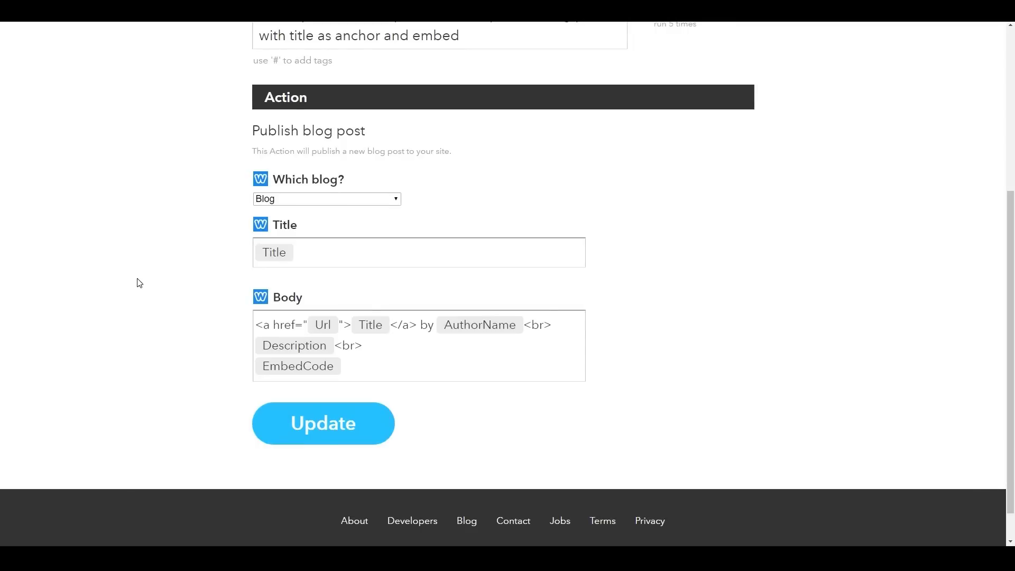
pyautogui.scroll(5, 140, 282)
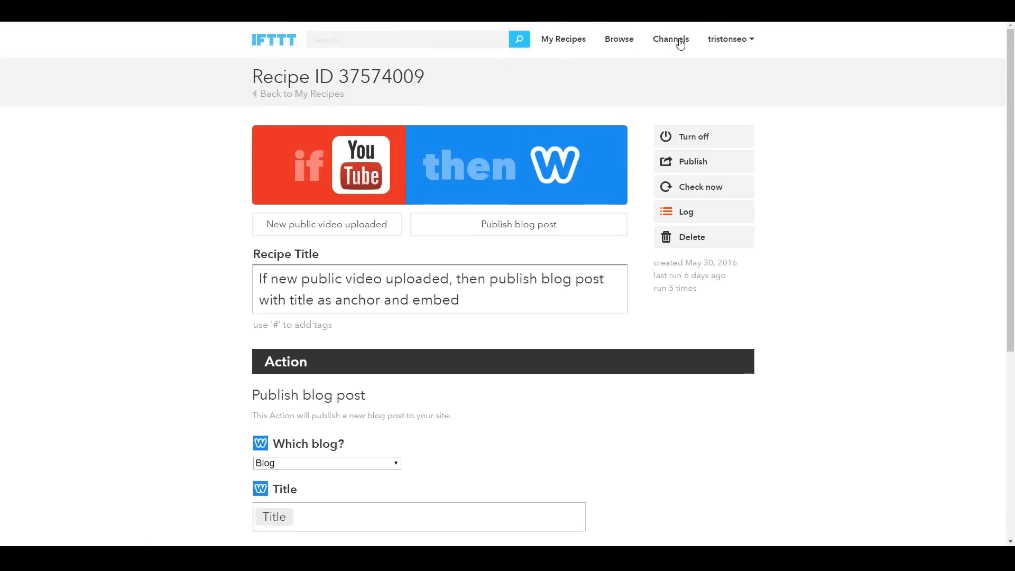
# - Copy the Recipe ID heading and paste it into the site search box
pyautogui.click(754, 44)
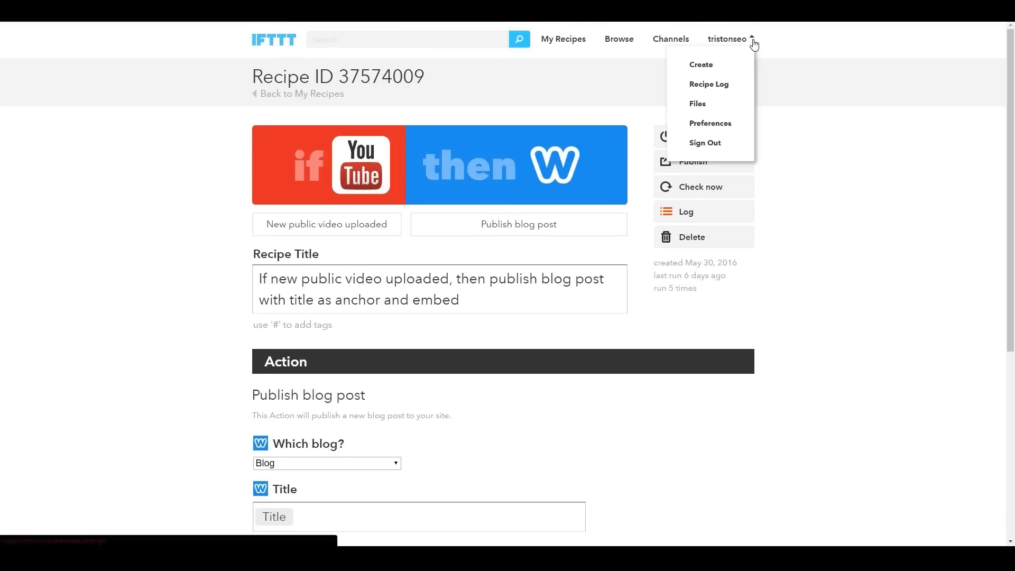
pyautogui.click(785, 136)
pyautogui.moveTo(444, 78); pyautogui.dragTo(217, 83)
pyautogui.hotkey('ctrl', 'c')
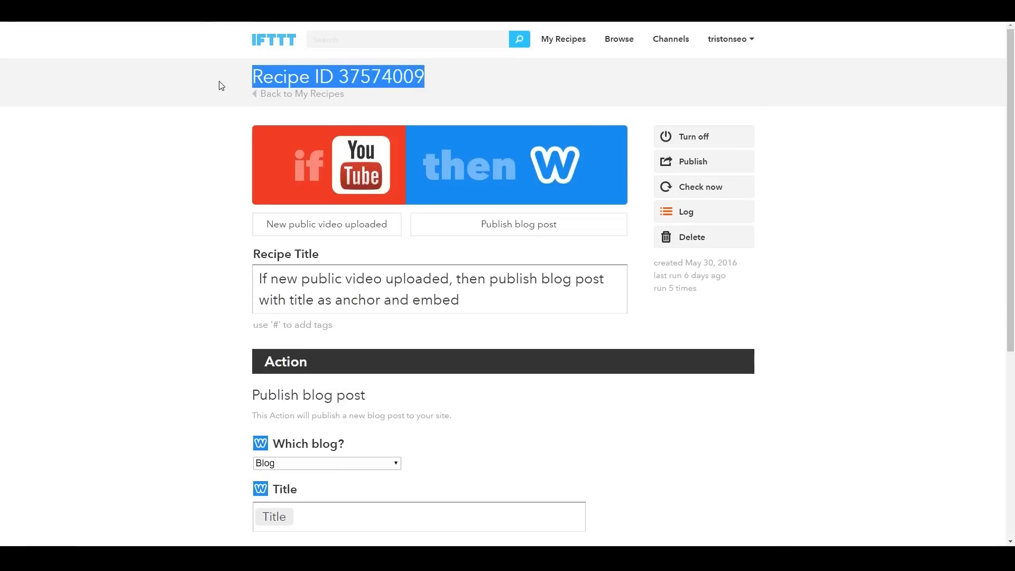
pyautogui.click(369, 41)
pyautogui.hotkey('ctrl', 'v')
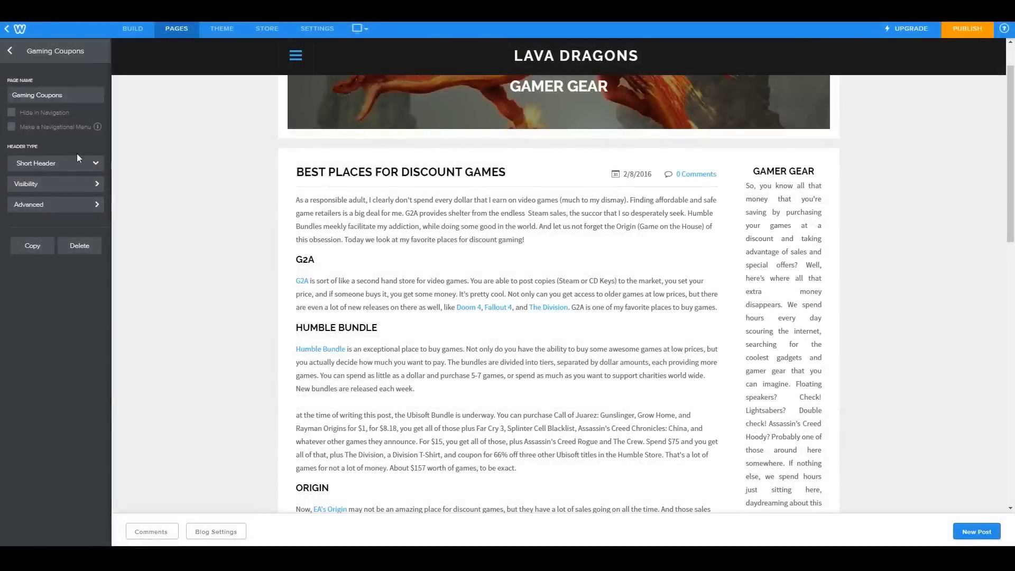
# - Look over the Gaming Coupons post, then the Gaming Gear page and its posts
pyautogui.scroll(-13, 197, 322)
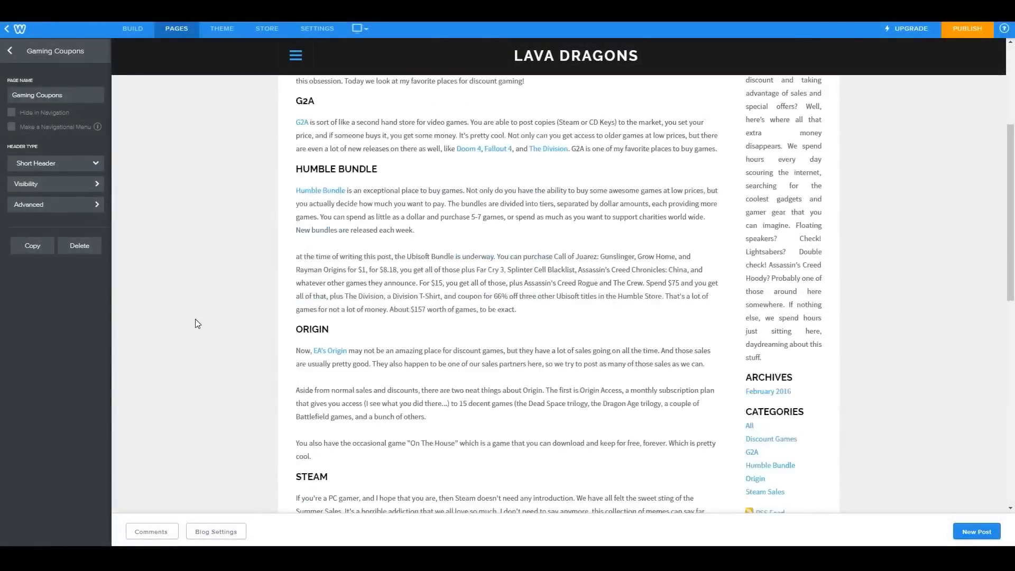
pyautogui.scroll(13, 197, 323)
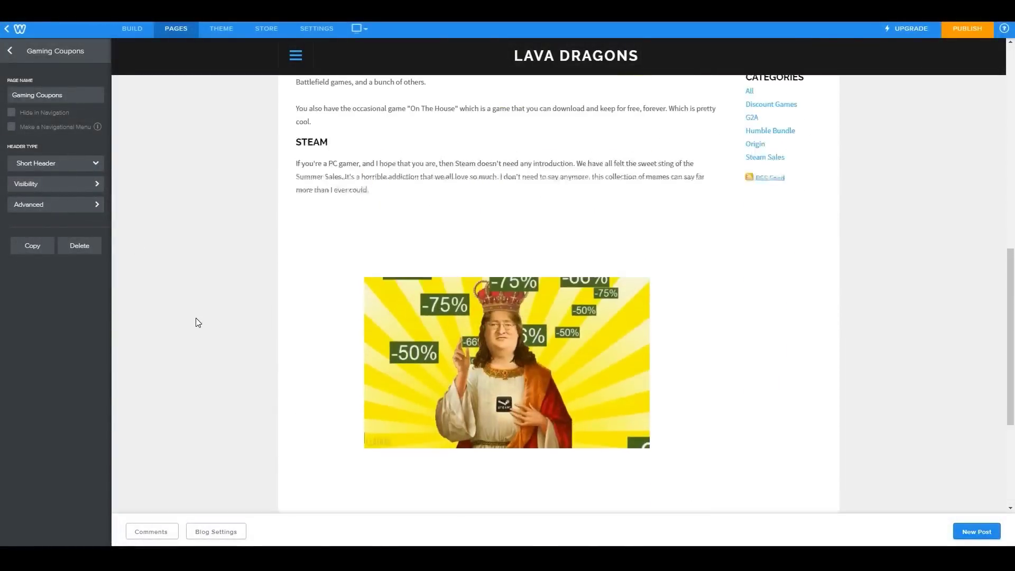
pyautogui.click(7, 52)
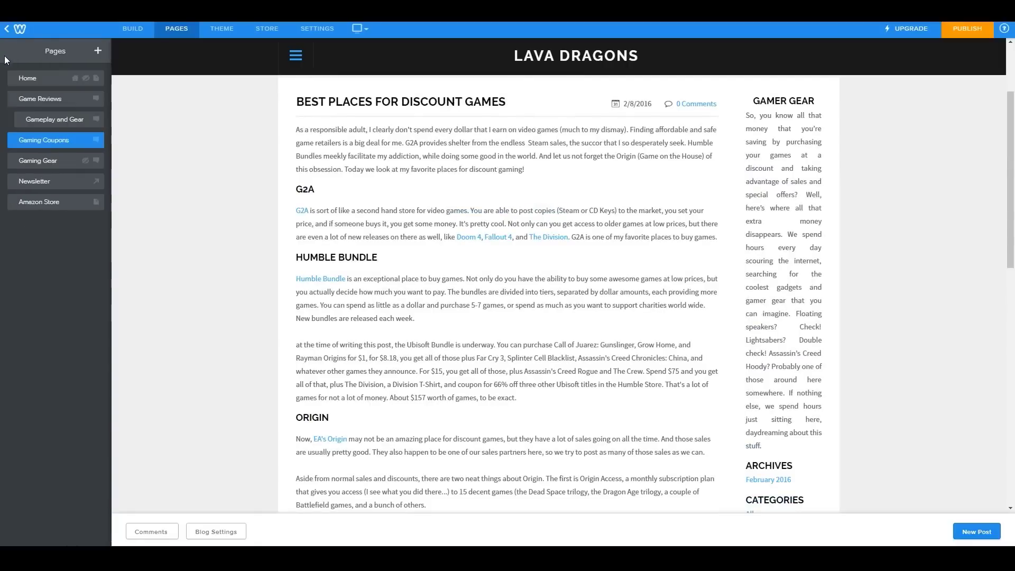
pyautogui.click(40, 160)
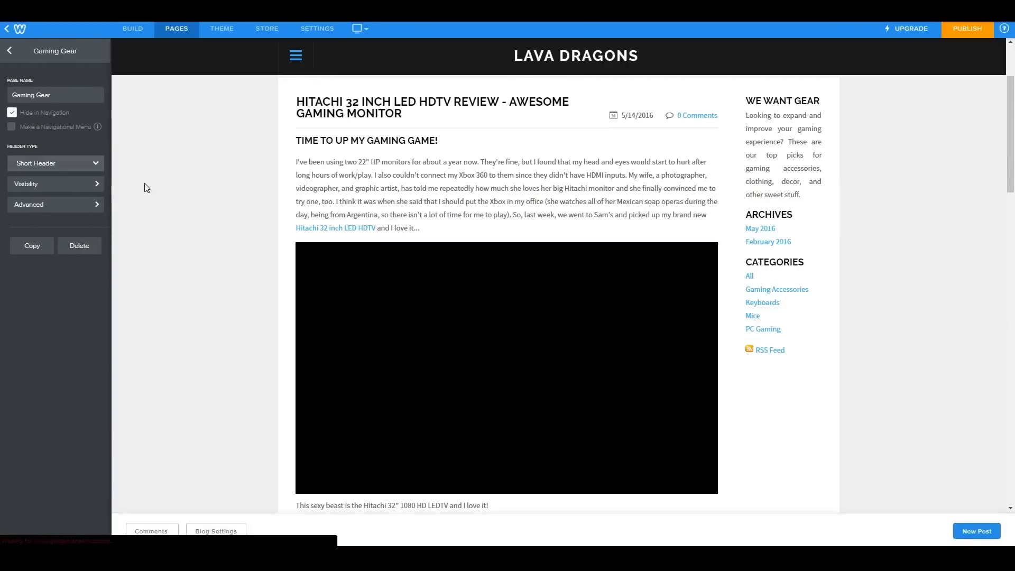
pyautogui.scroll(-4, 197, 206)
pyautogui.scroll(-5, 198, 206)
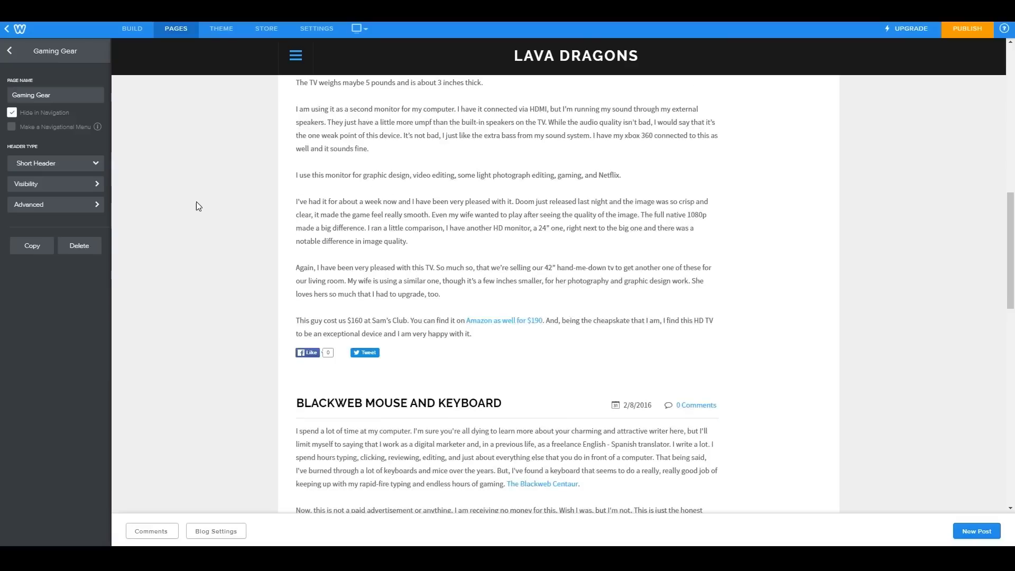
pyautogui.scroll(-4, 199, 206)
pyautogui.scroll(5, 198, 206)
pyautogui.scroll(10, 190, 198)
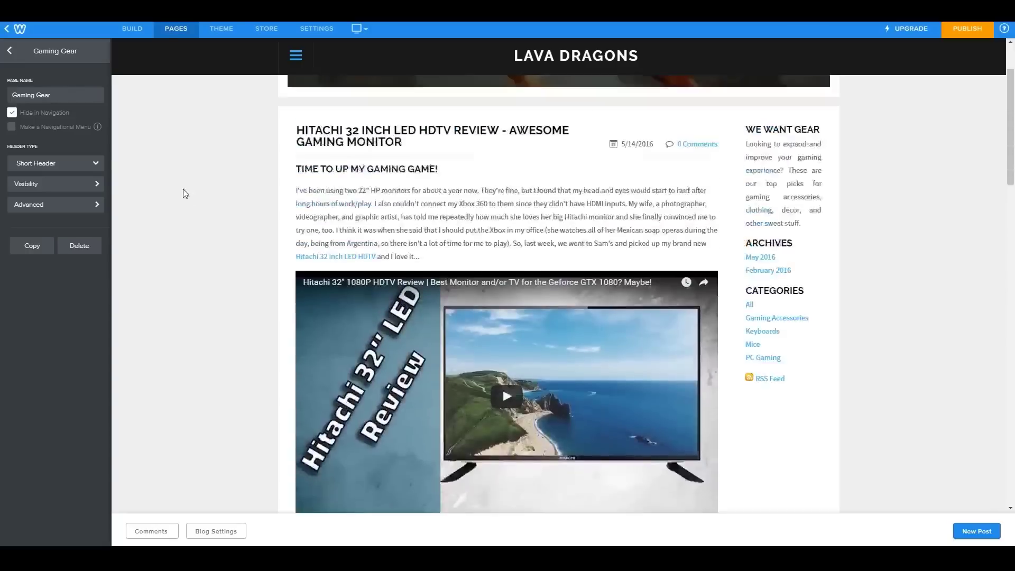
# - Select the Home page and publish the Lava Dragons site
pyautogui.click(7, 51)
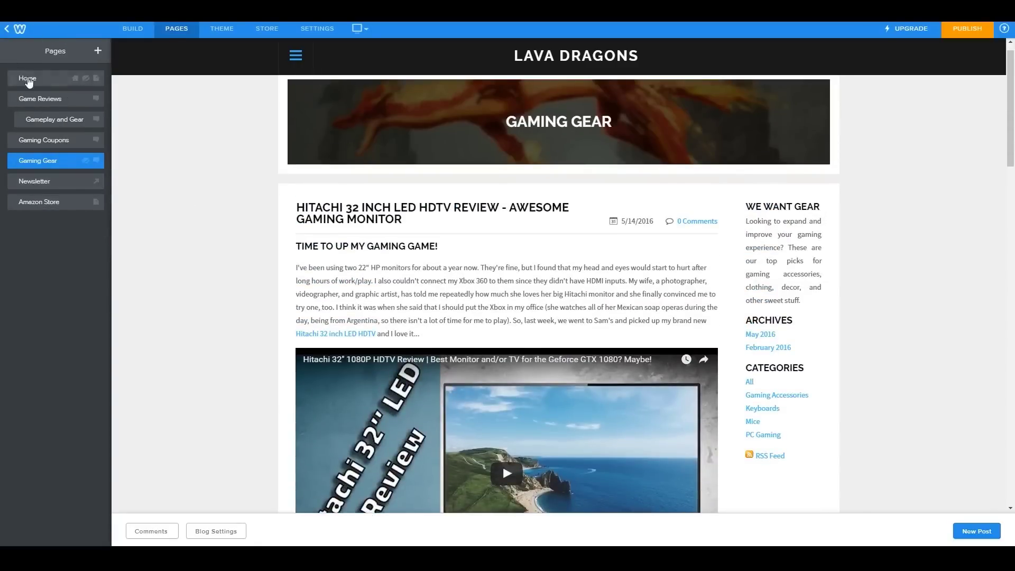
pyautogui.click(32, 79)
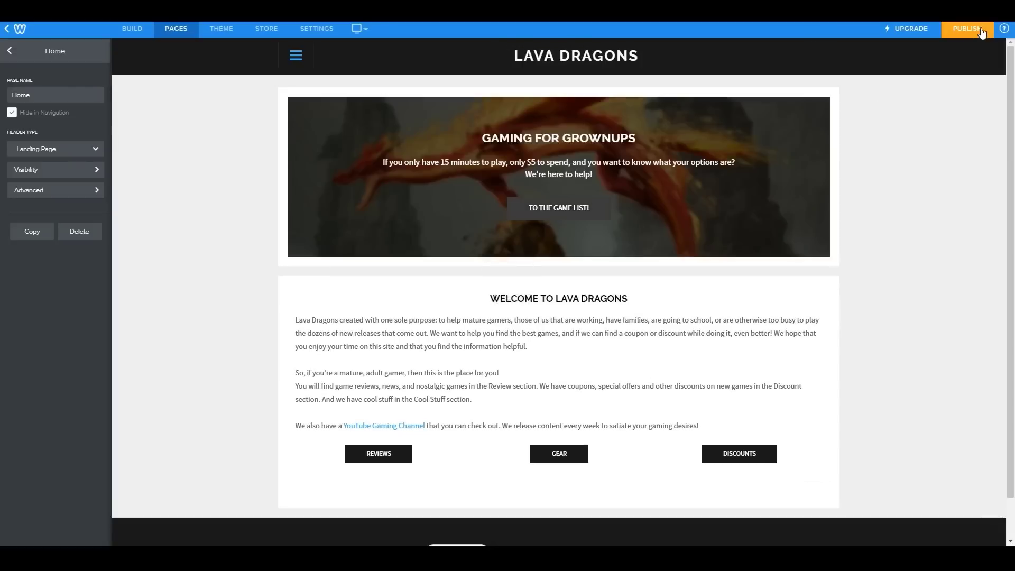
pyautogui.click(980, 29)
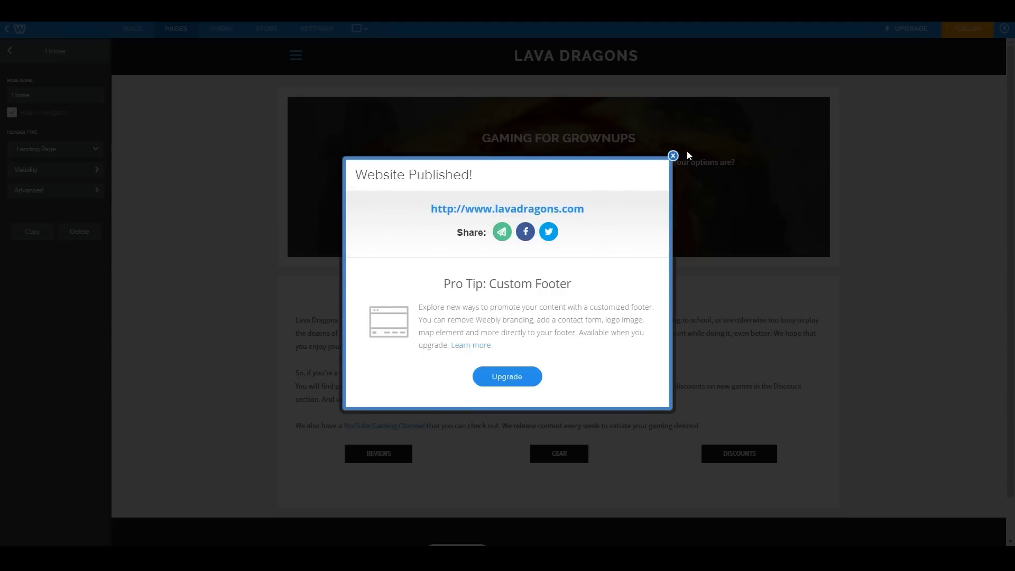
# - Enter the account e-mail in General settings' Archive field and email the site archive
pyautogui.click(673, 156)
pyautogui.click(317, 28)
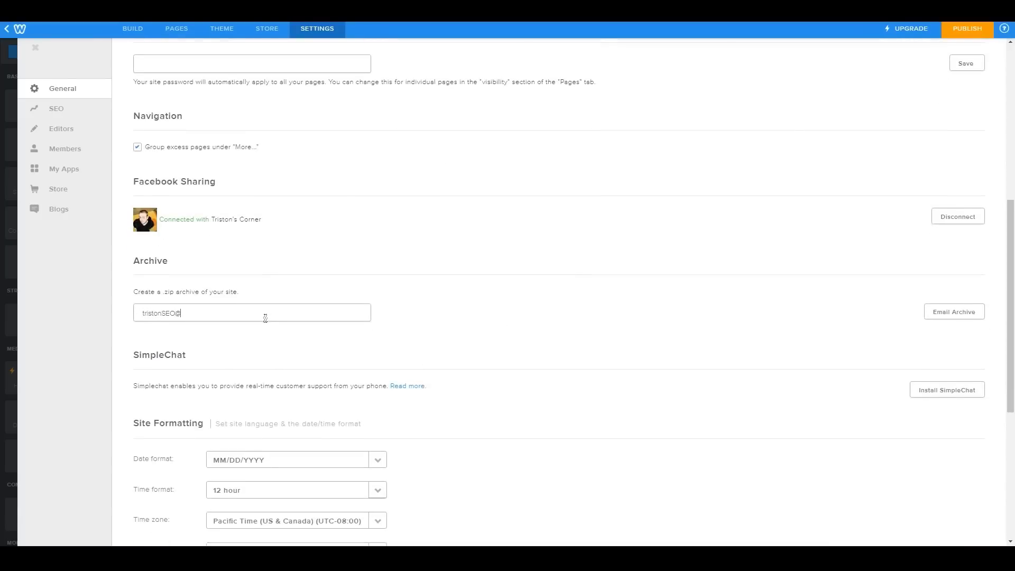
pyautogui.write('.com')
pyautogui.click(933, 312)
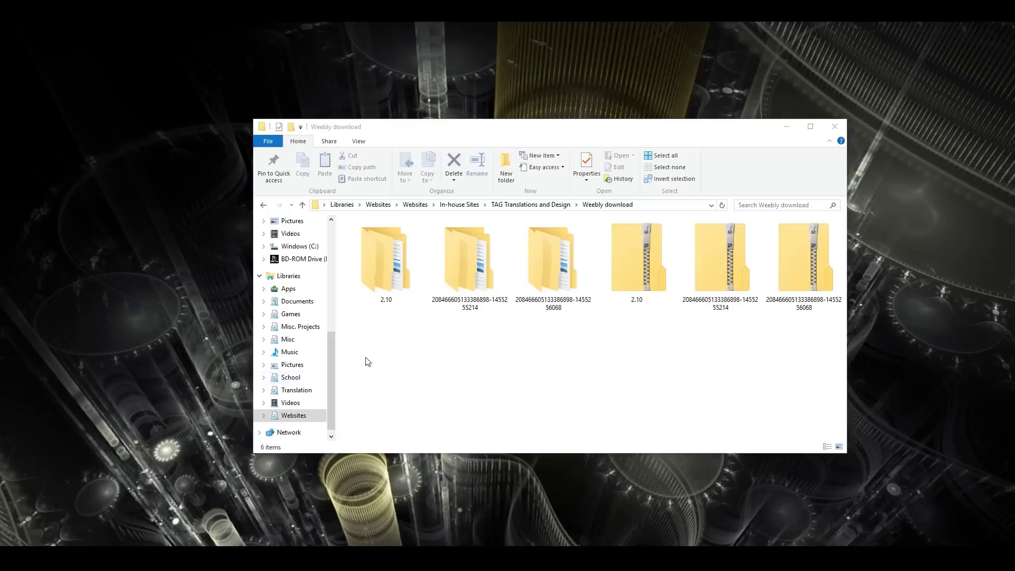
# - Open the 2.10 folder and then the numbered site folder inside it
pyautogui.doubleClick(390, 265)
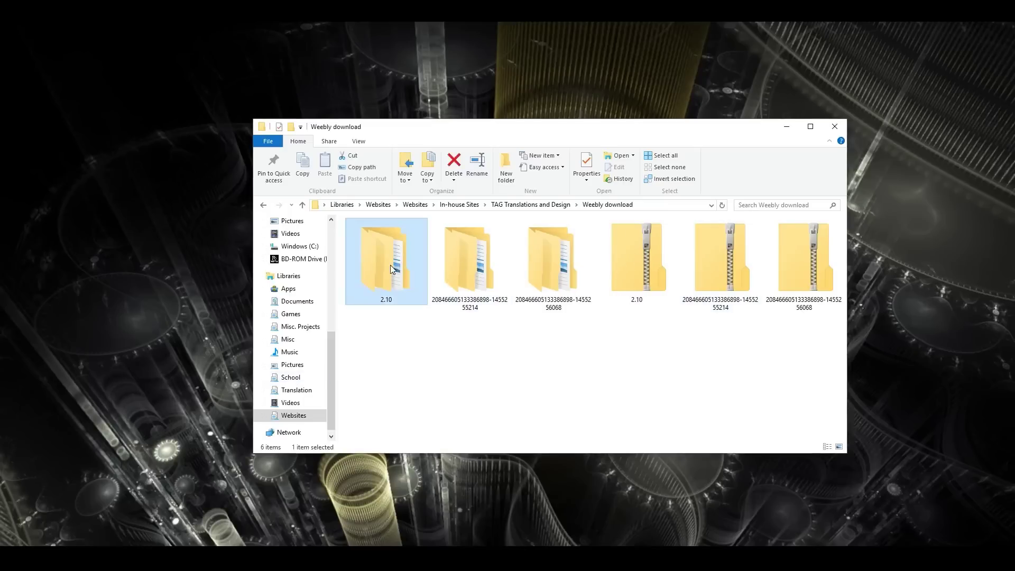
pyautogui.doubleClick(388, 261)
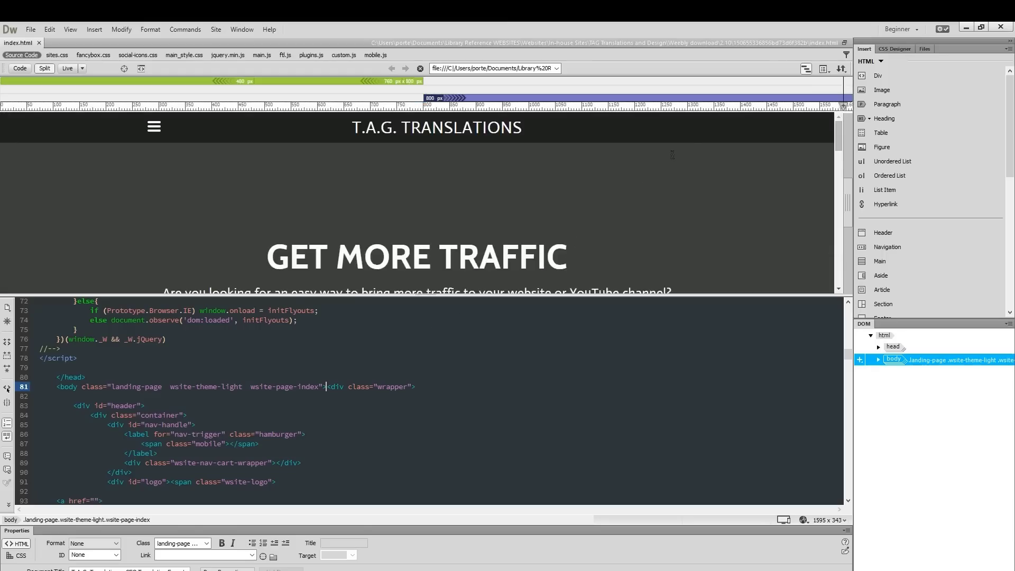
# - Delete the div id="footer" block holding the 'Create a free web site with Weebly' credit from index.html
pyautogui.moveTo(837, 140); pyautogui.dragTo(837, 283)
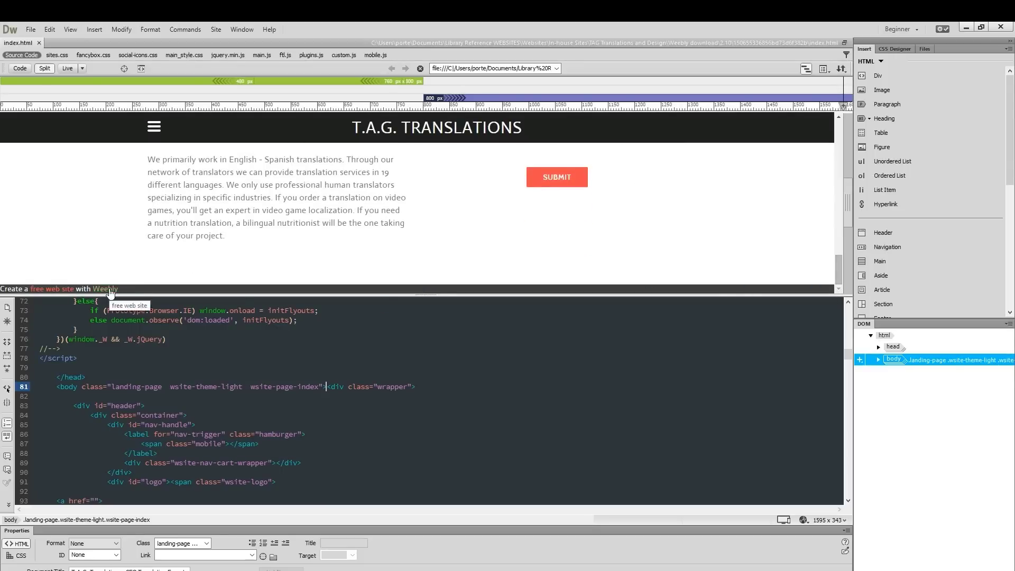
pyautogui.moveTo(847, 353); pyautogui.dragTo(851, 499)
pyautogui.scroll(2, 458, 363)
pyautogui.click(458, 363)
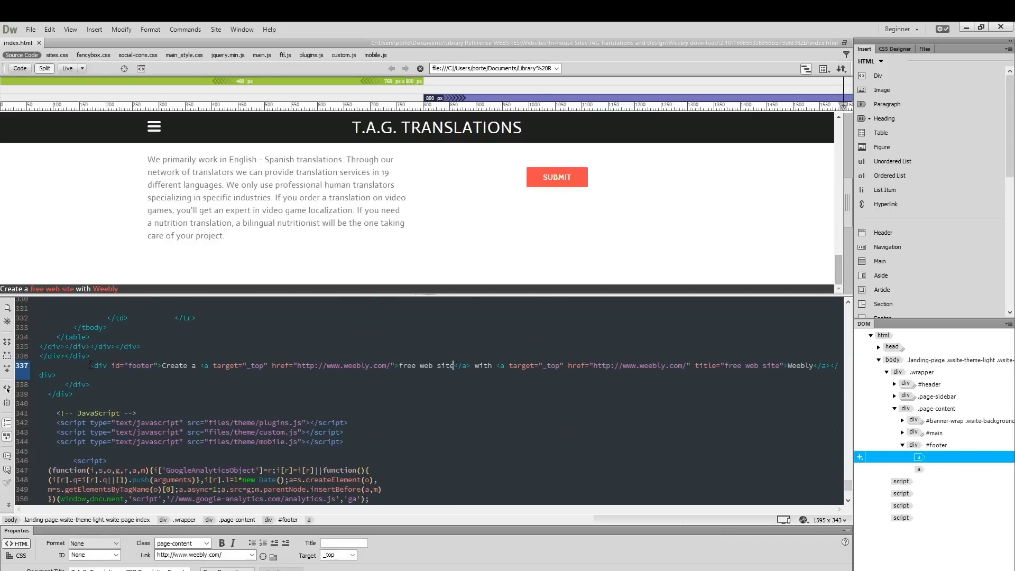
pyautogui.moveTo(91, 365); pyautogui.dragTo(95, 389)
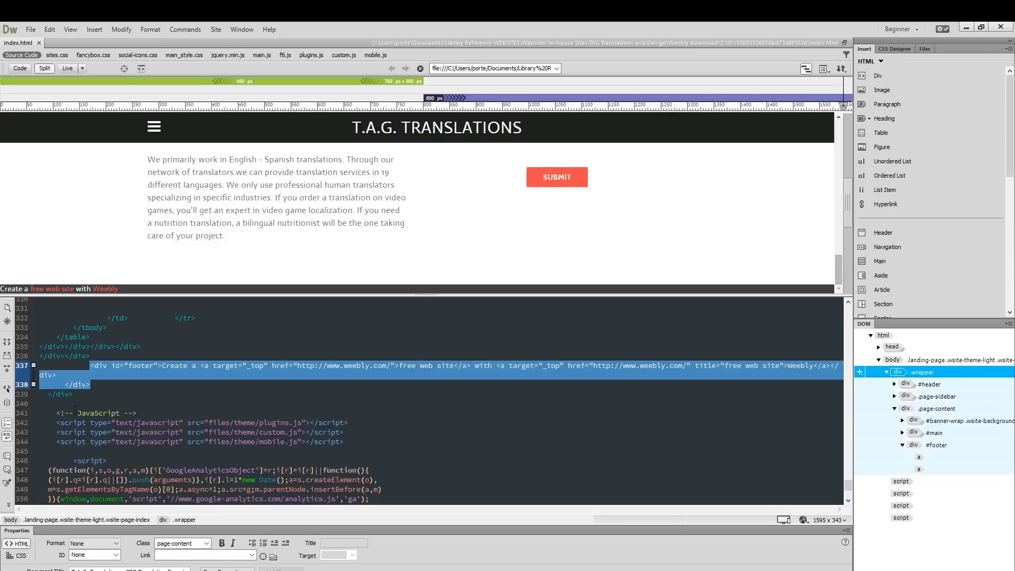
pyautogui.press('Delete')
# - Refresh Design view and preview the page in Live mode with the 'Get More Traffic' hero
pyautogui.click(267, 237)
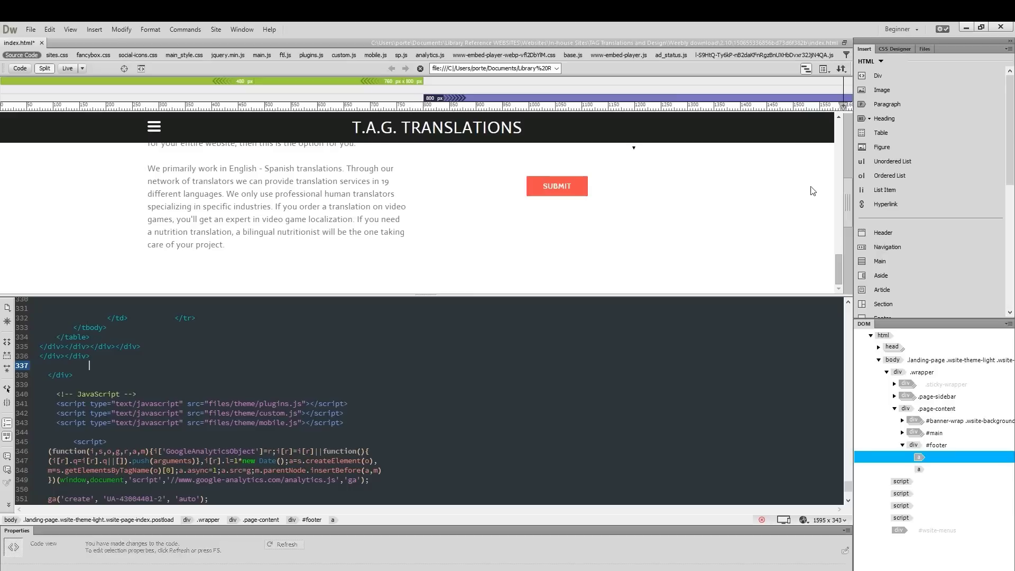
pyautogui.click(67, 69)
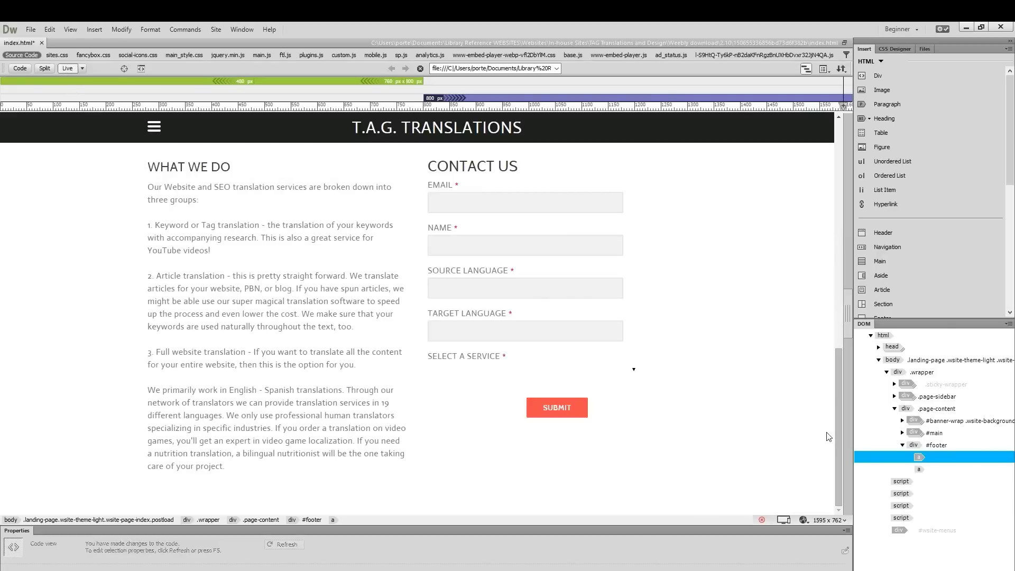
pyautogui.moveTo(837, 423); pyautogui.dragTo(802, 359)
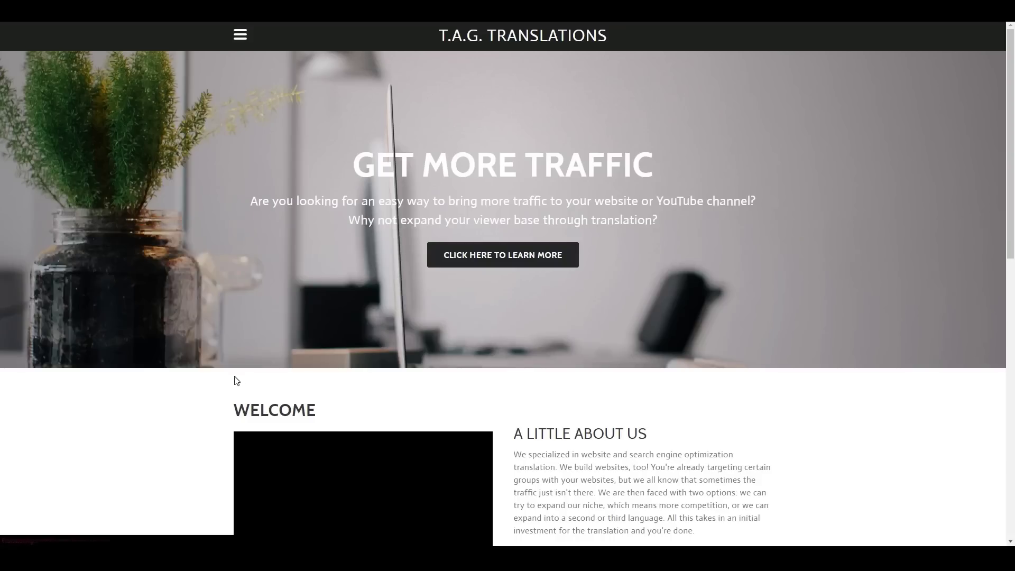
# - Scroll the T.A.G. Translations page down to the Find Us section and back, confirming no Weebly credit
pyautogui.scroll(-2, 201, 398)
pyautogui.scroll(-10, 200, 397)
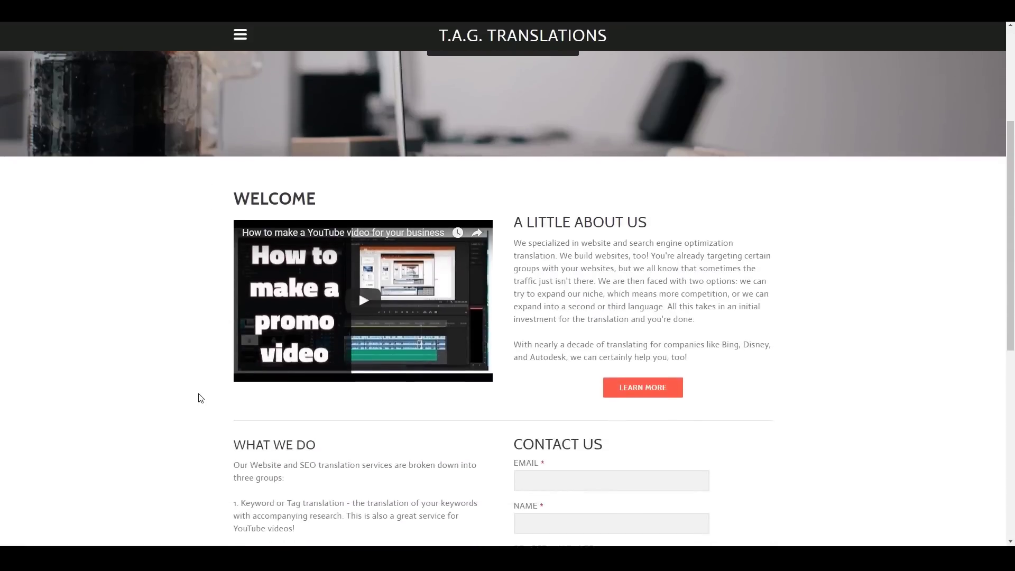
pyautogui.scroll(-1, 199, 398)
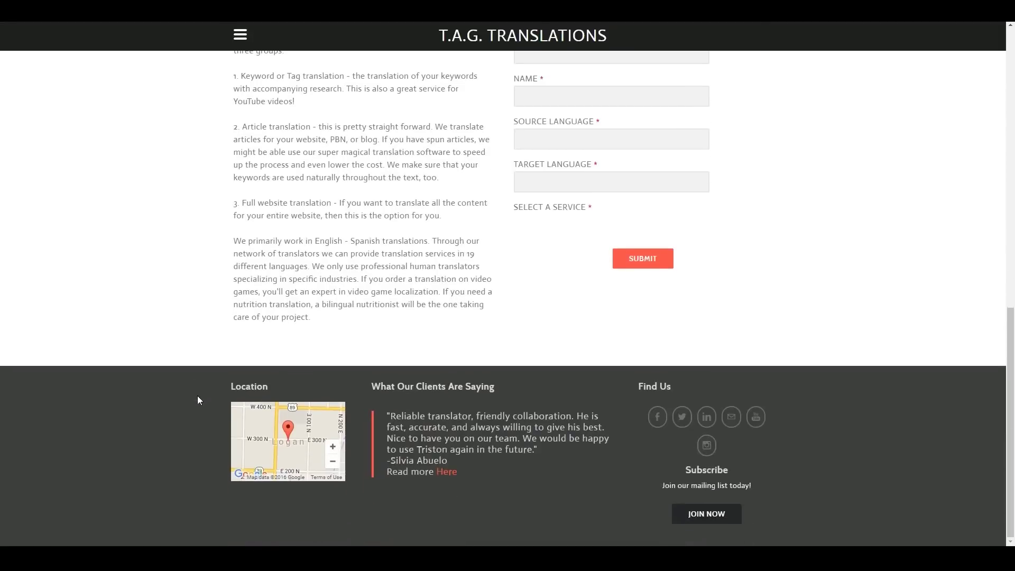
pyautogui.scroll(12, 175, 420)
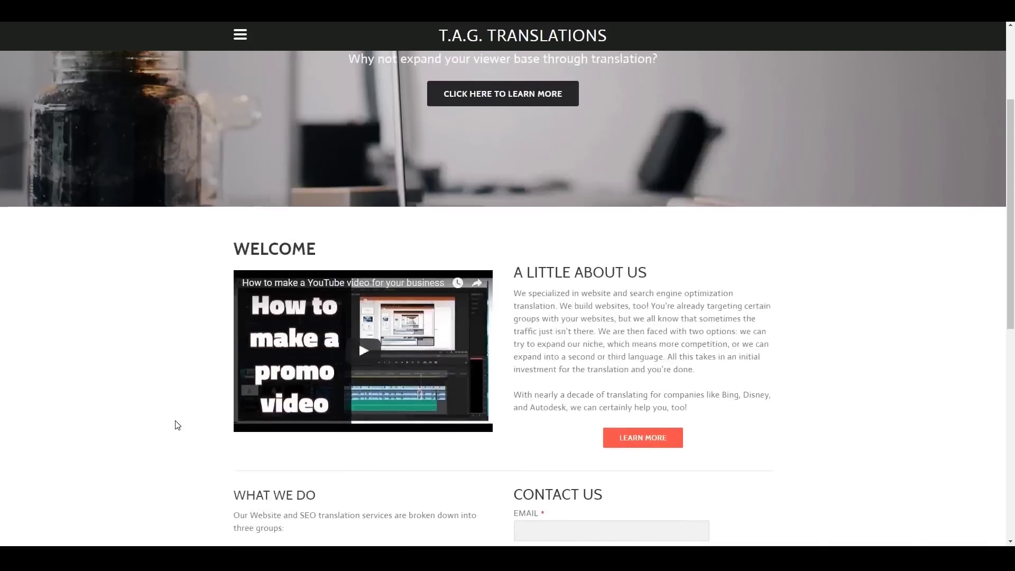